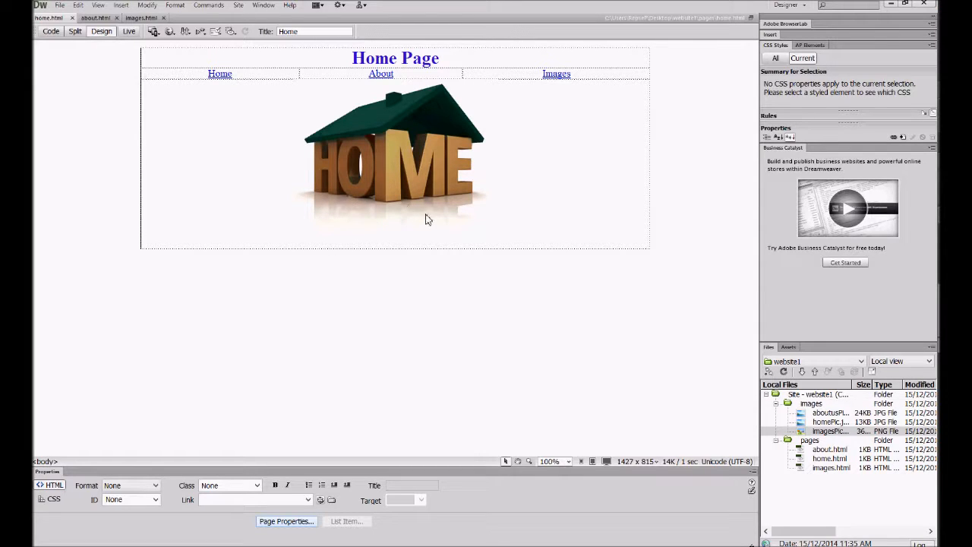
- Open Paint and resize the blank canvas to 200 × 50 pixels with the aspect ratio unlocked
left_click(940, 4)
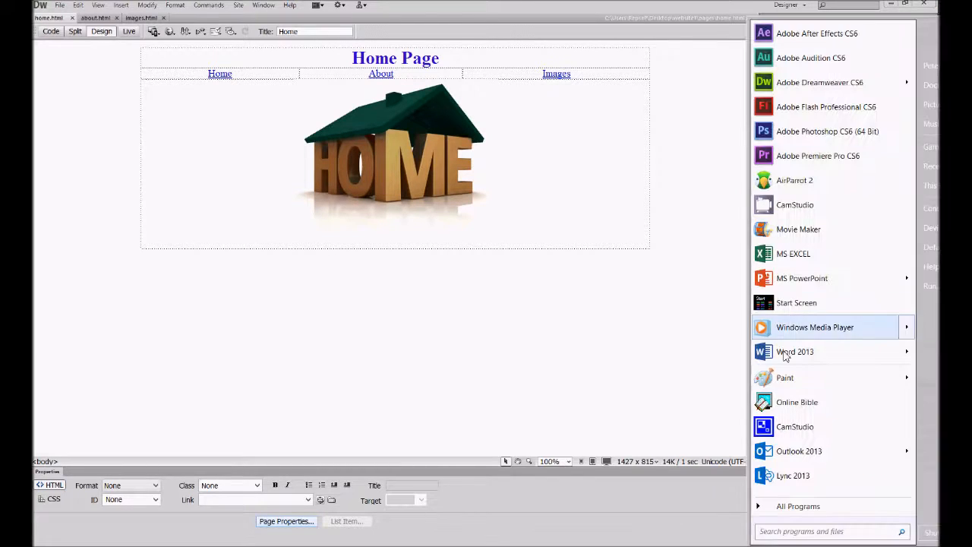
left_click(784, 377)
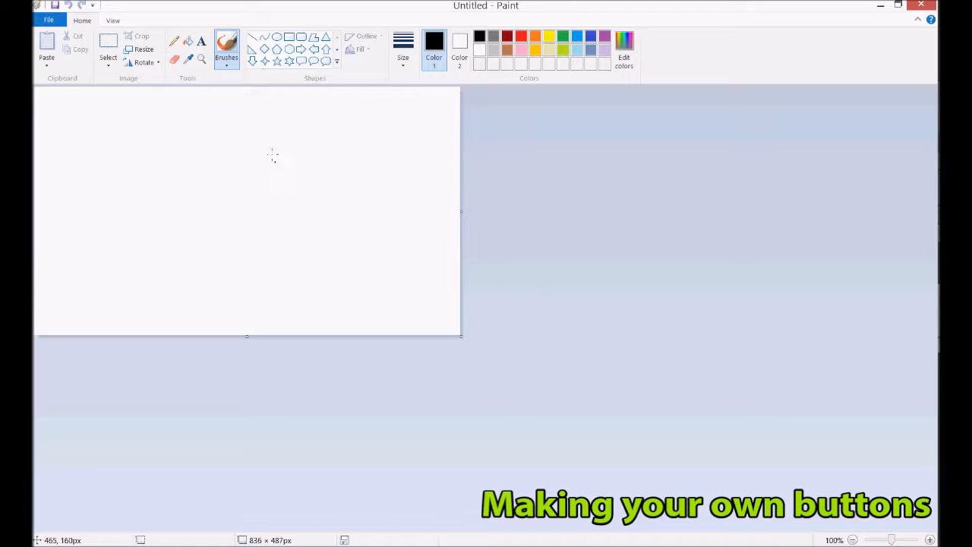
left_click(138, 54)
left_click_drag(138, 61, 328, 123)
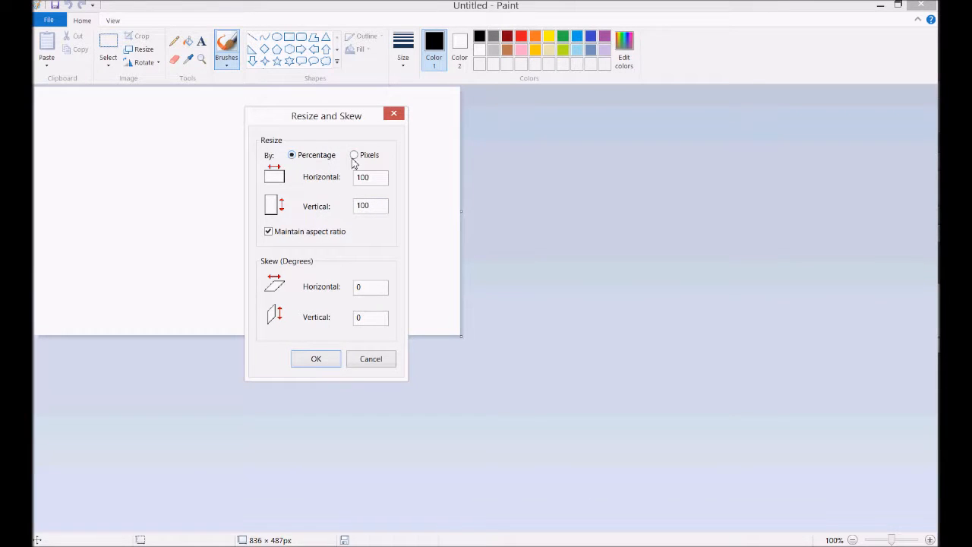
left_click(268, 233)
double_click(375, 178)
left_click_drag(387, 207, 314, 206)
type("50")
left_click(326, 362)
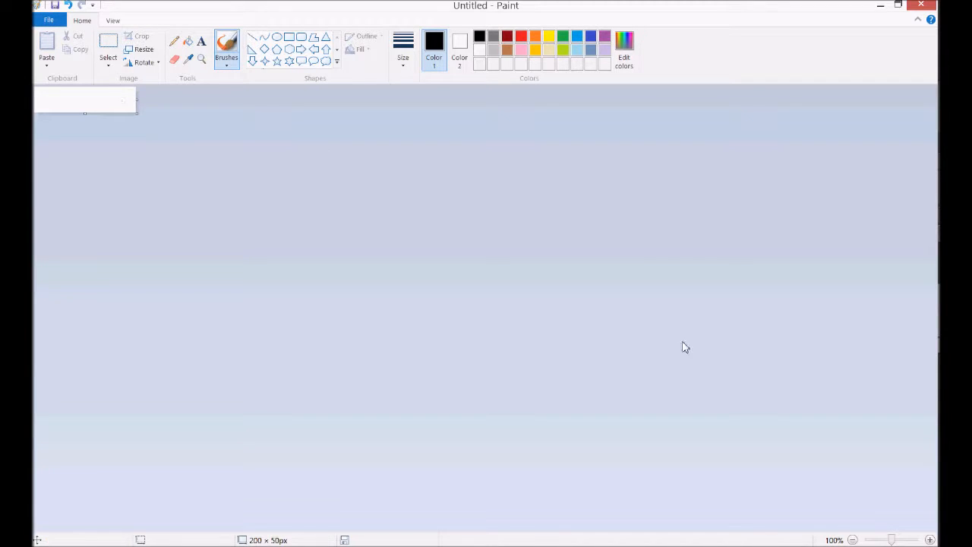
- Fill the entire canvas with black using the fill tool
left_click(931, 539)
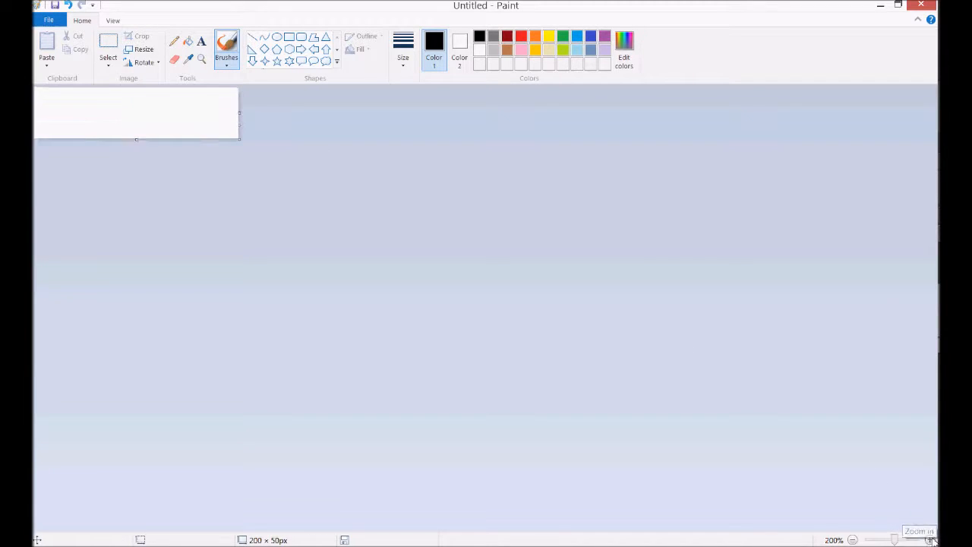
left_click(930, 539)
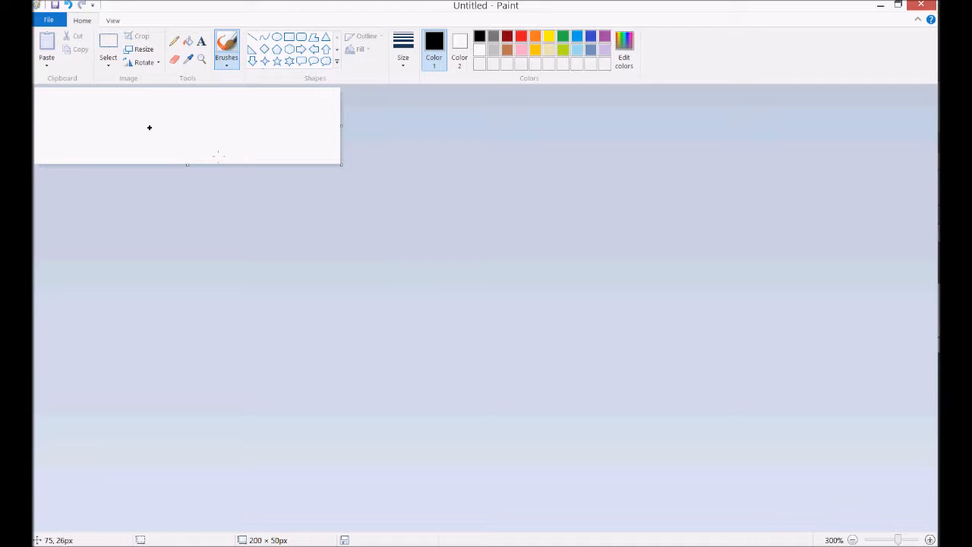
left_click(201, 41)
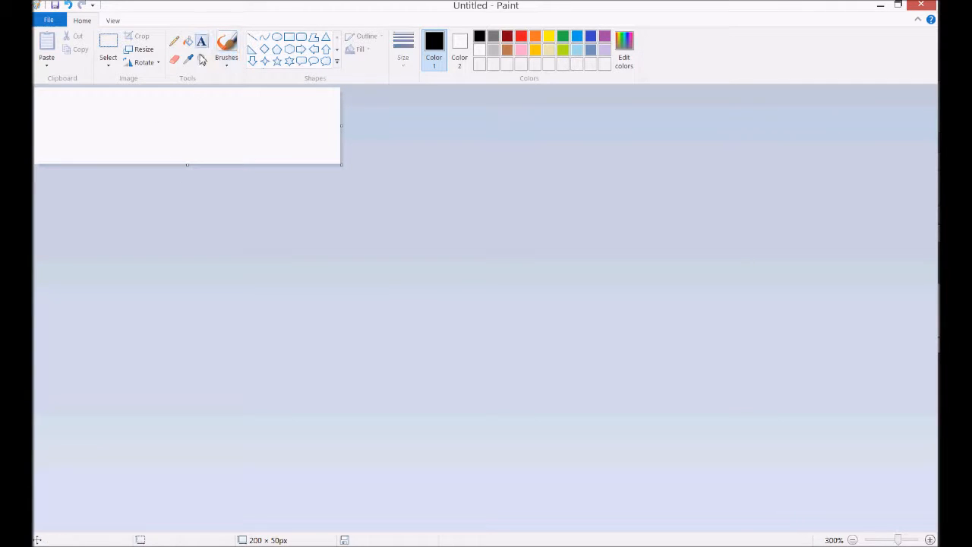
left_click(187, 43)
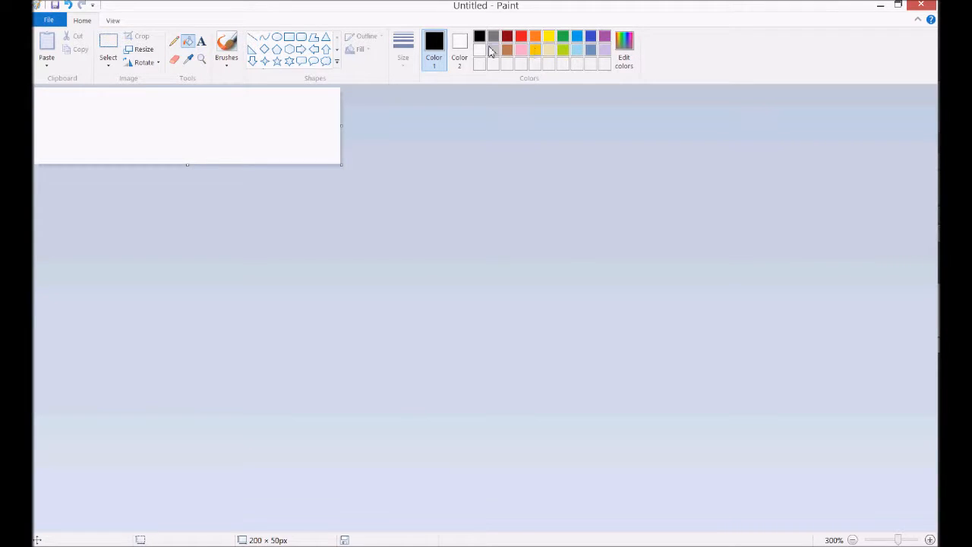
left_click(219, 119)
- Set Color 1 to white and Color 2 to black, and add the text "Home" on the black canvas
left_click(202, 41)
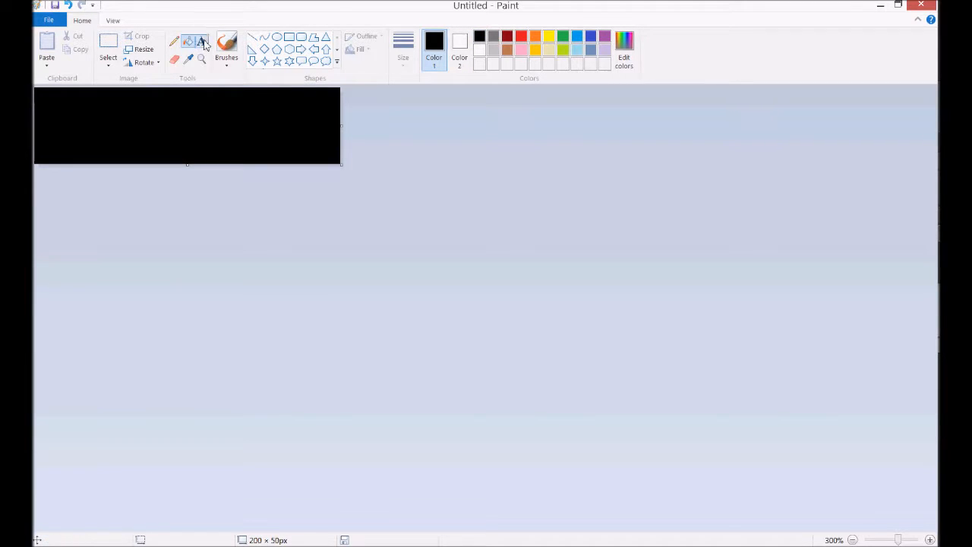
left_click(479, 54)
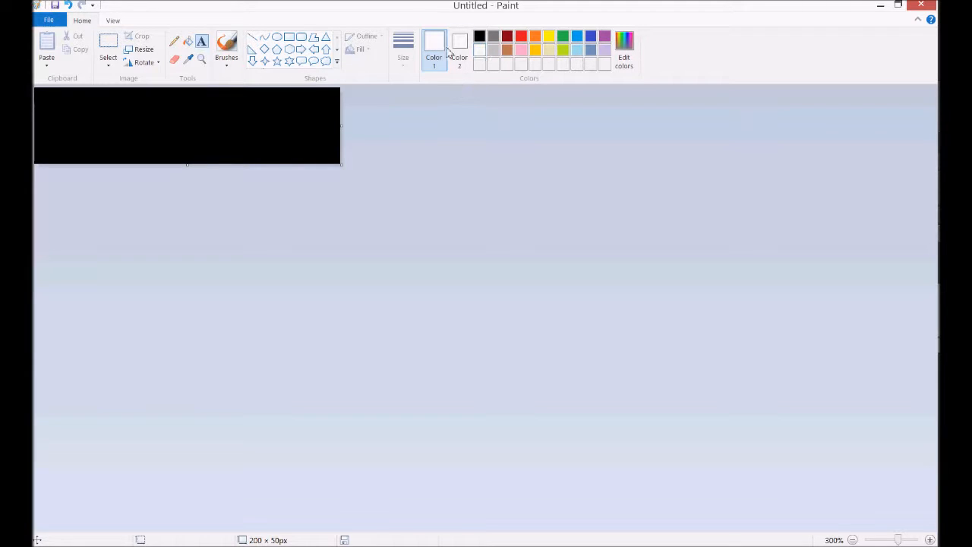
left_click(466, 61)
left_click(479, 37)
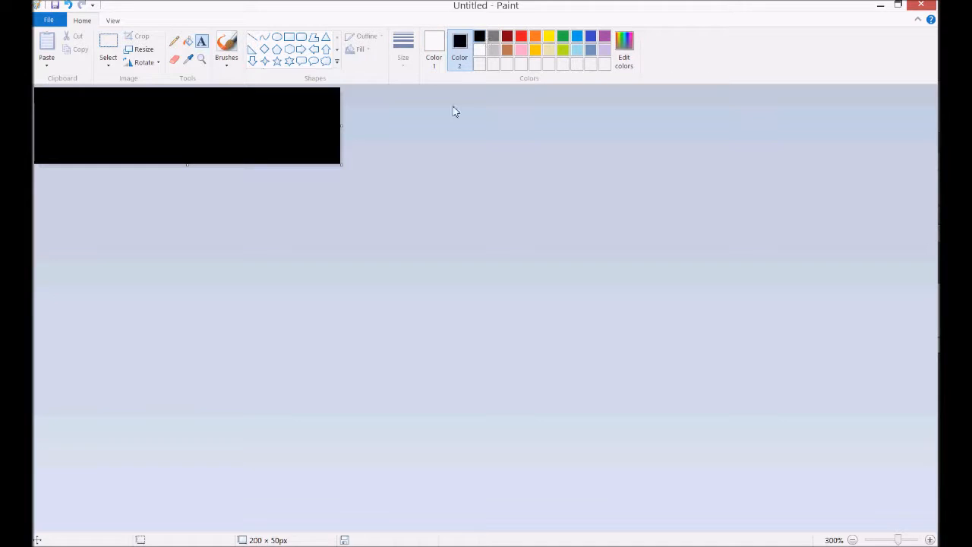
left_click(202, 42)
left_click_drag(84, 107, 298, 151)
type("Home")
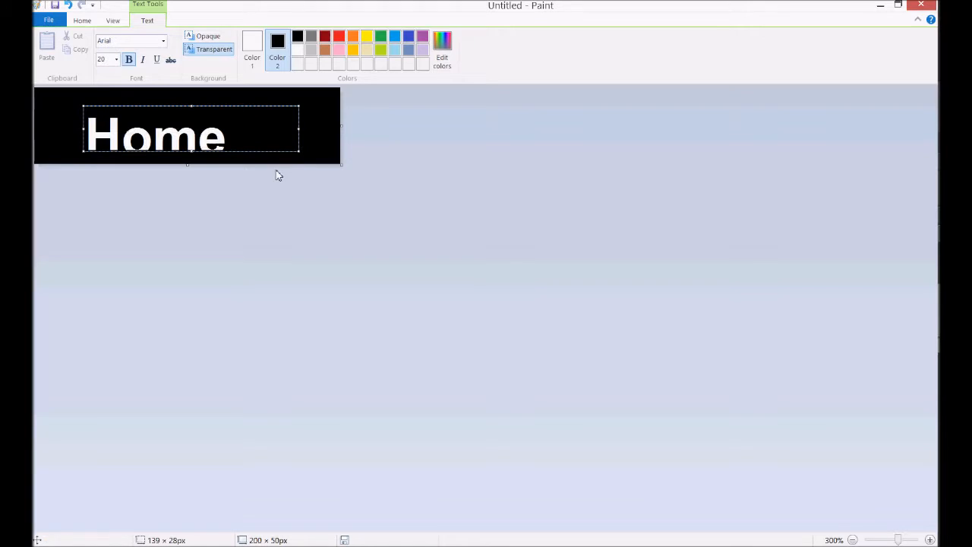
- Reduce the Home text to size 18, move it slightly higher and make its text box taller
left_click_drag(243, 135, 84, 129)
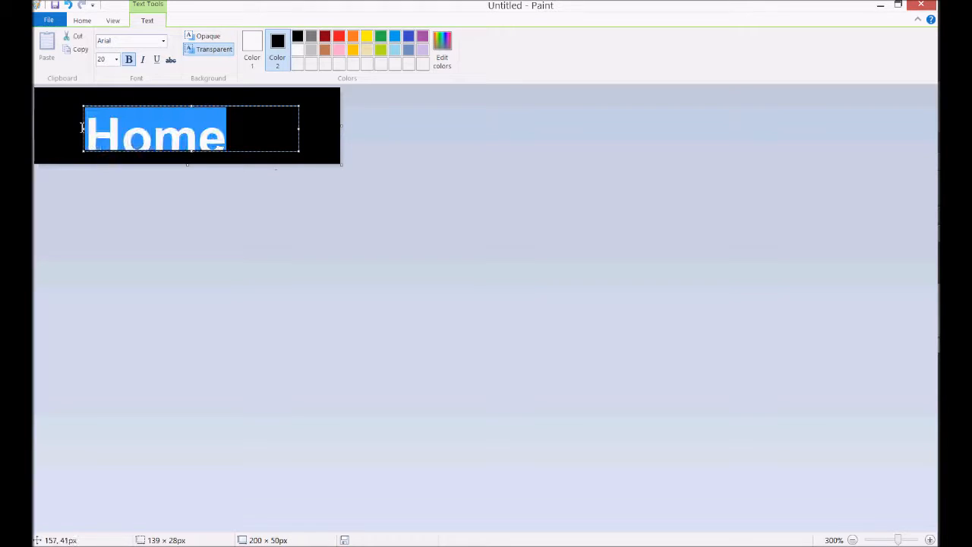
left_click(115, 59)
left_click(106, 148)
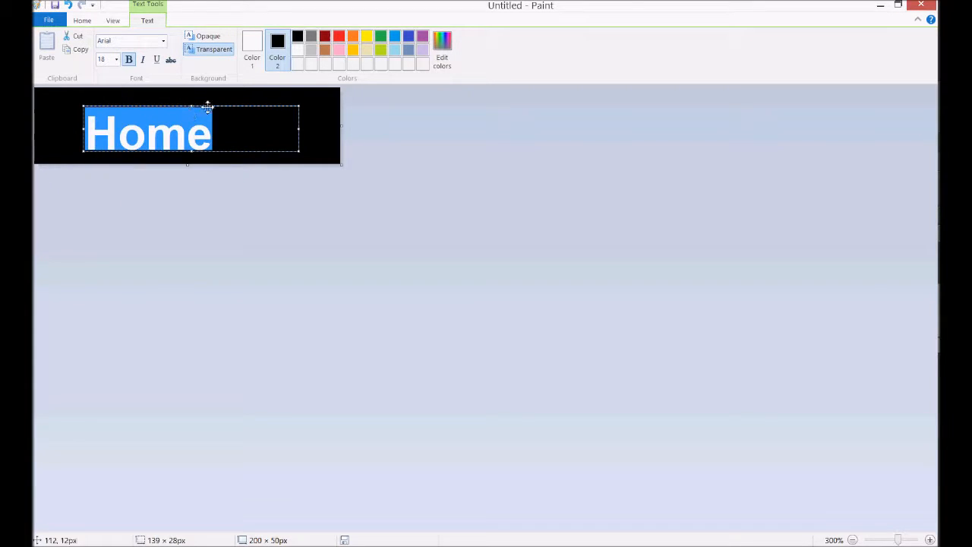
left_click_drag(206, 104, 212, 96)
left_click(230, 126)
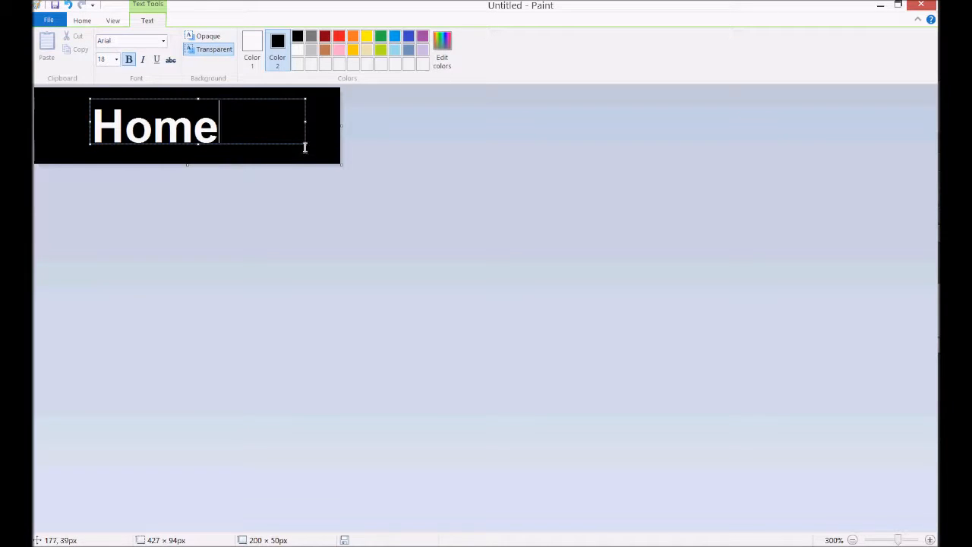
left_click_drag(306, 145, 309, 156)
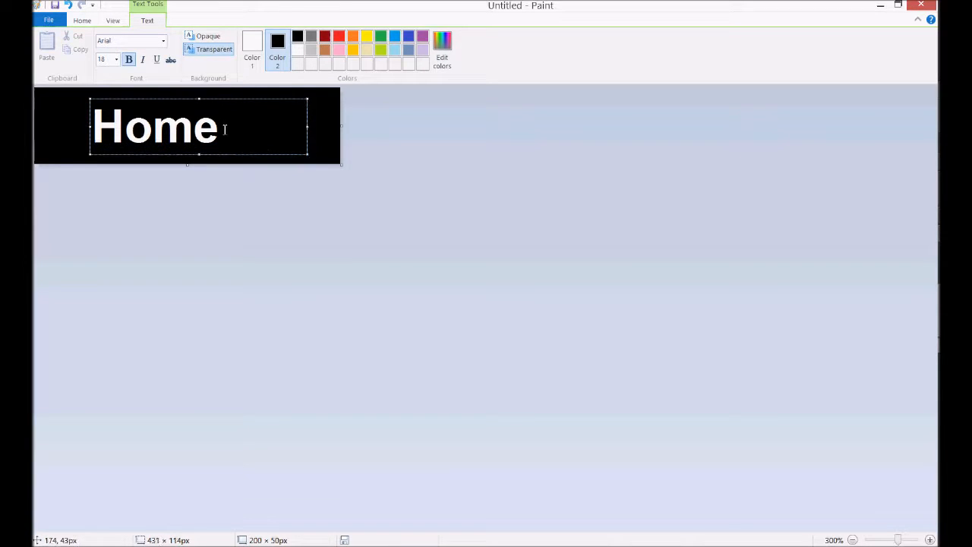
- Change the Home text's font to 28 Days Later and centre its narrowed text box on the button
left_click_drag(238, 129, 83, 130)
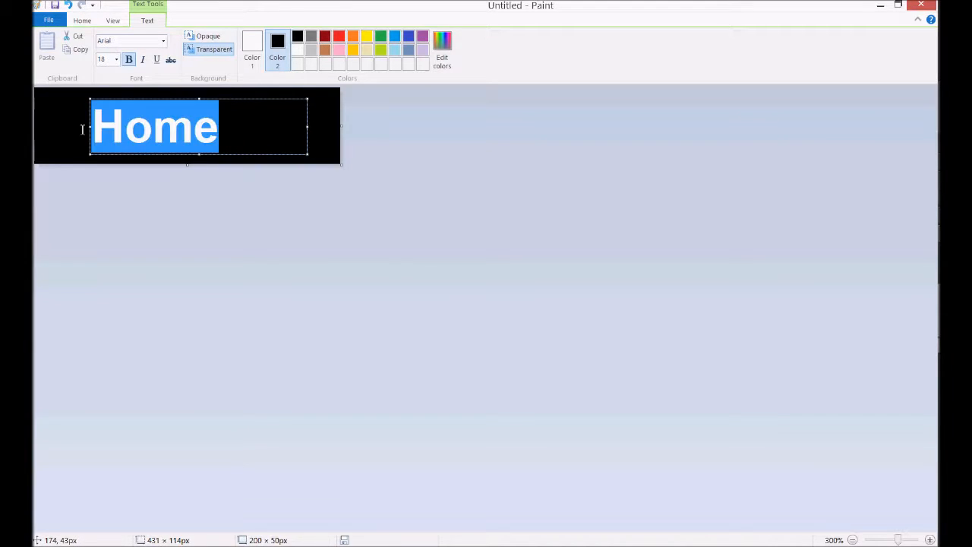
left_click(164, 42)
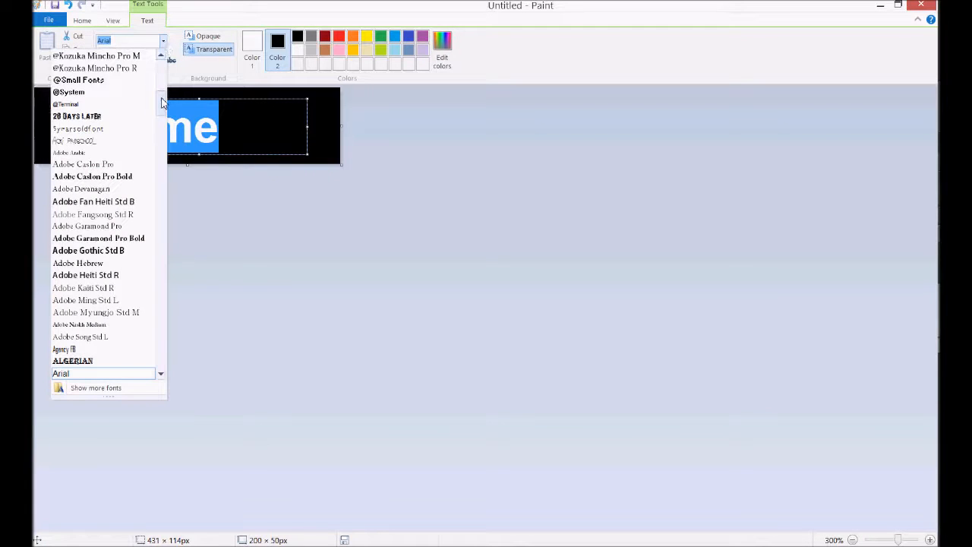
left_click(99, 116)
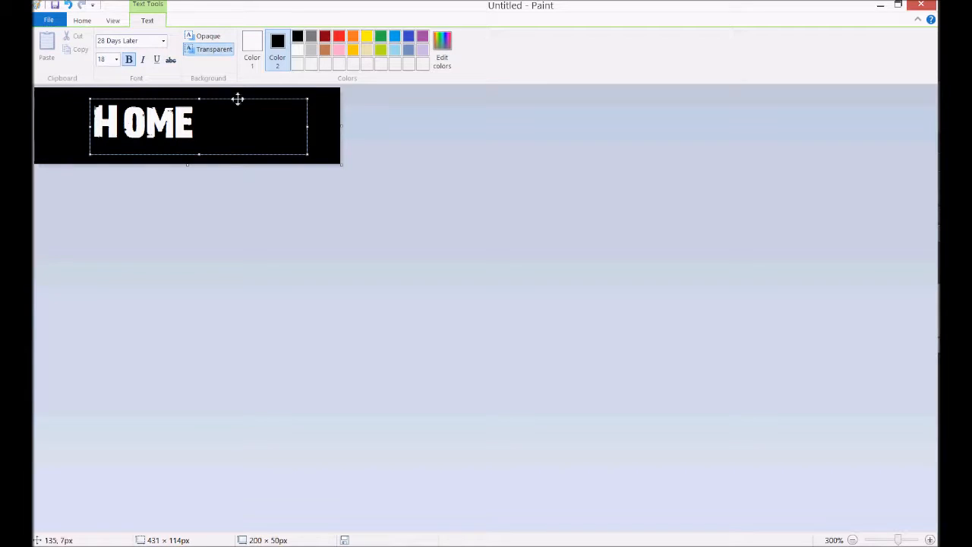
left_click_drag(307, 126, 220, 104)
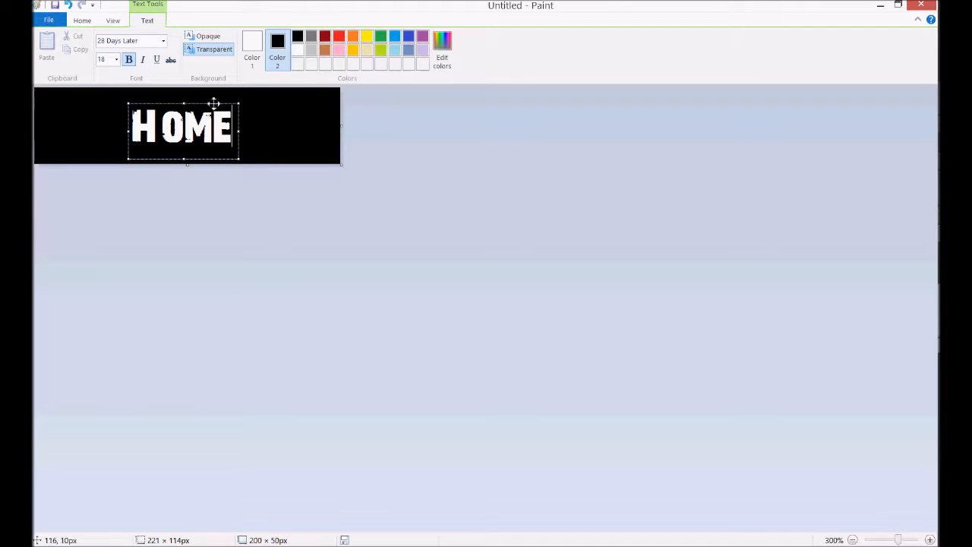
left_click(241, 114)
left_click(240, 114)
left_click(284, 150)
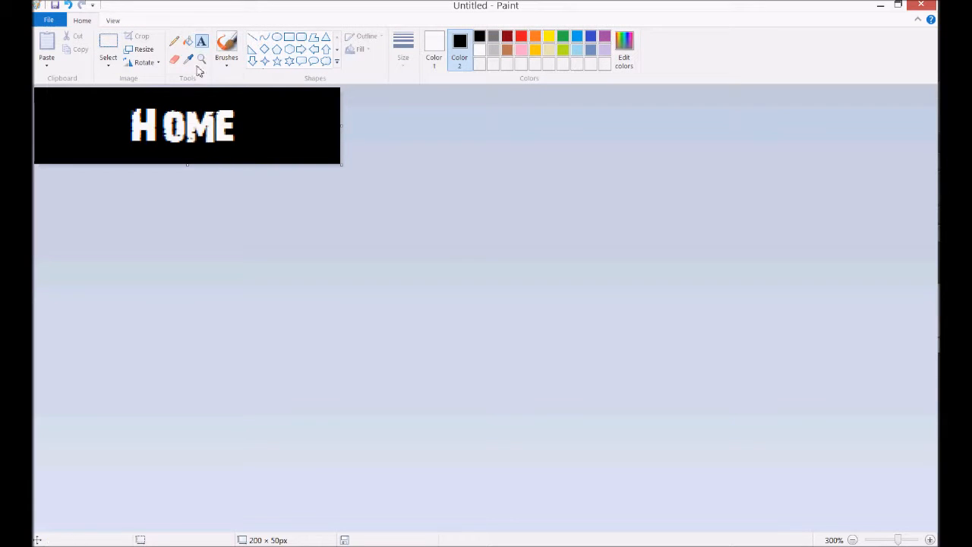
- Draw a thin white house outline beside the Home text, using a rectangle about 34 × 24 px and two sloping roof lines
left_click(288, 37)
left_click_drag(268, 111, 317, 145)
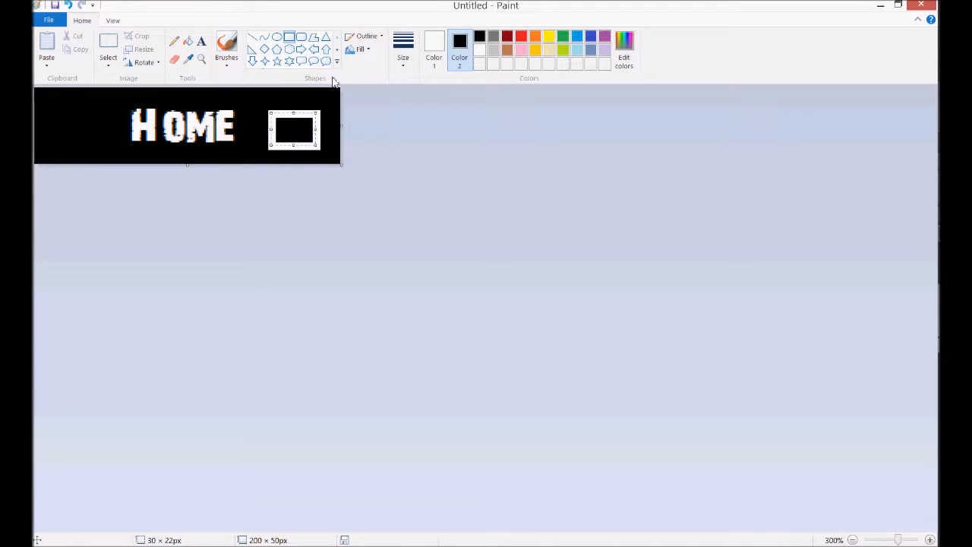
key("ctrl+z")
left_click(403, 49)
left_click(350, 109)
left_click_drag(263, 110, 319, 150)
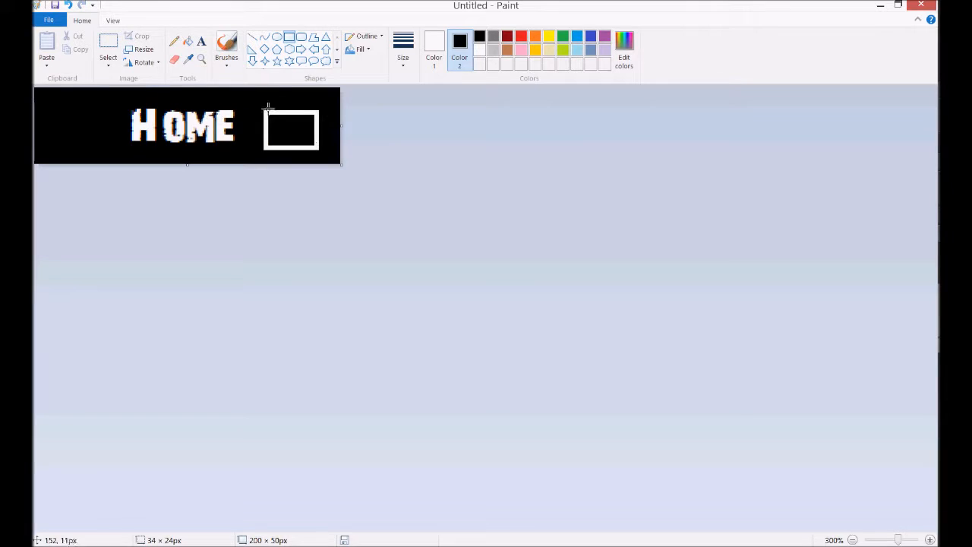
left_click(252, 37)
mouse_move(265, 111)
left_mouse_down()
mouse_move(282, 95)
mouse_move(308, 95)
mouse_move(297, 93)
mouse_move(344, 120)
left_mouse_up()
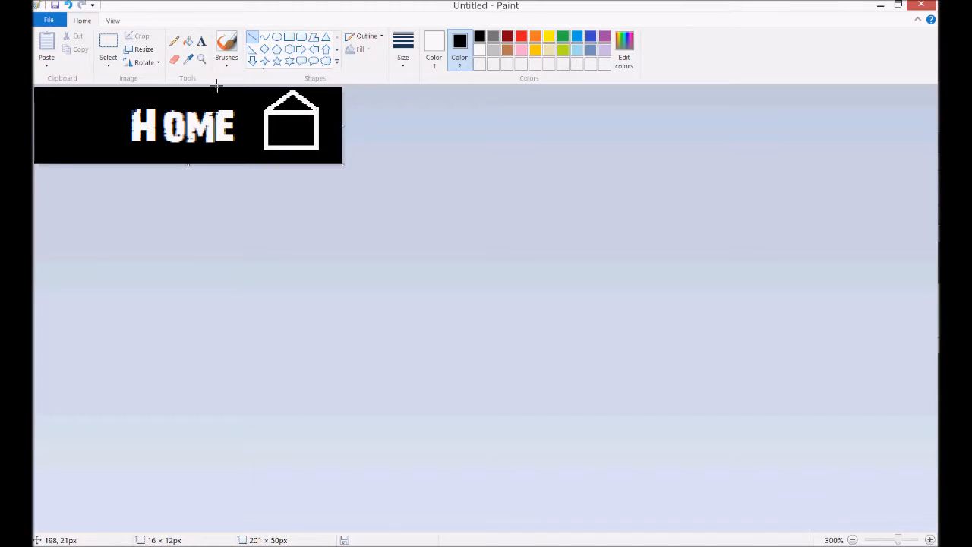
- Fill the roof and body of the house icon with dark gray
left_click(187, 41)
left_click(493, 35)
left_click(296, 100)
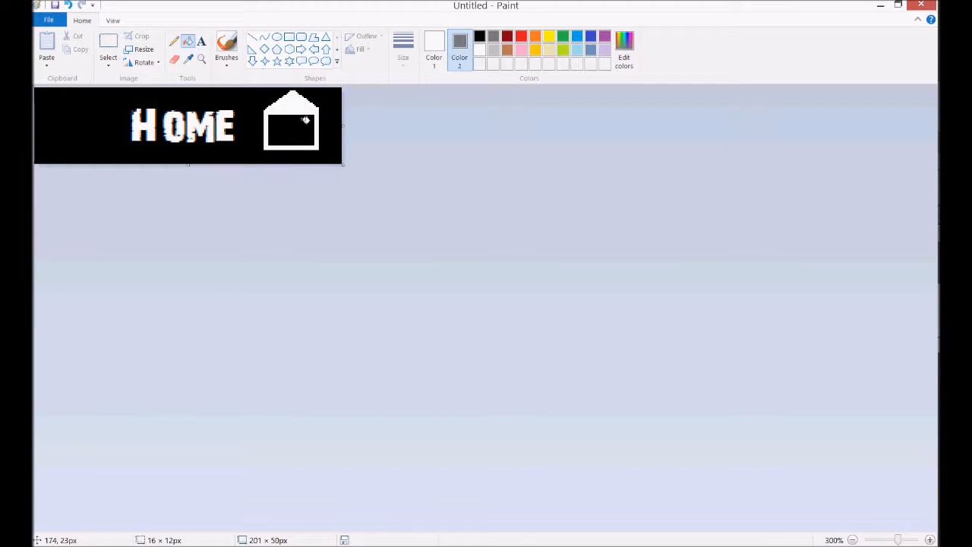
key("ctrl+z")
right_click(295, 104)
right_click(299, 124)
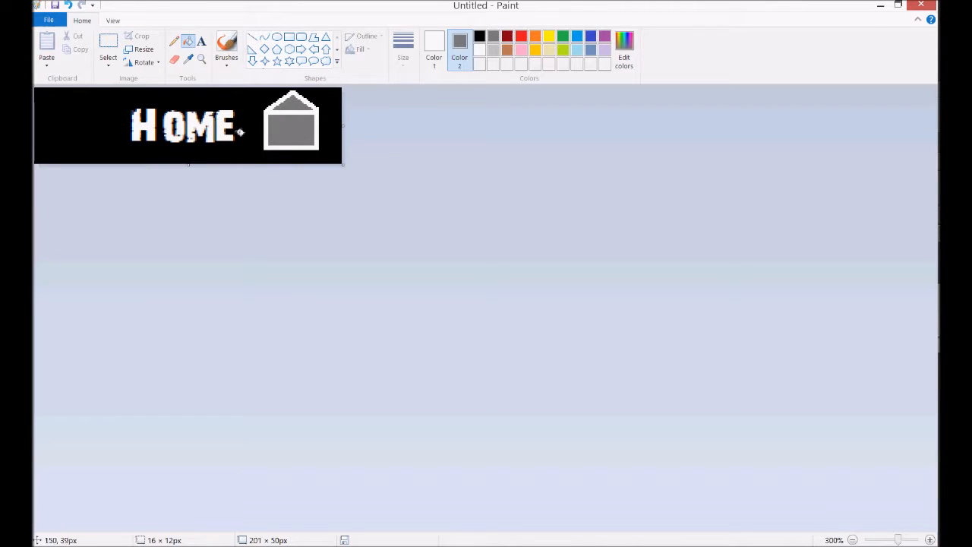
- Start saving the button as a PNG picture and browse to the website1 folder on the Desktop
left_click(851, 540)
left_click(851, 539)
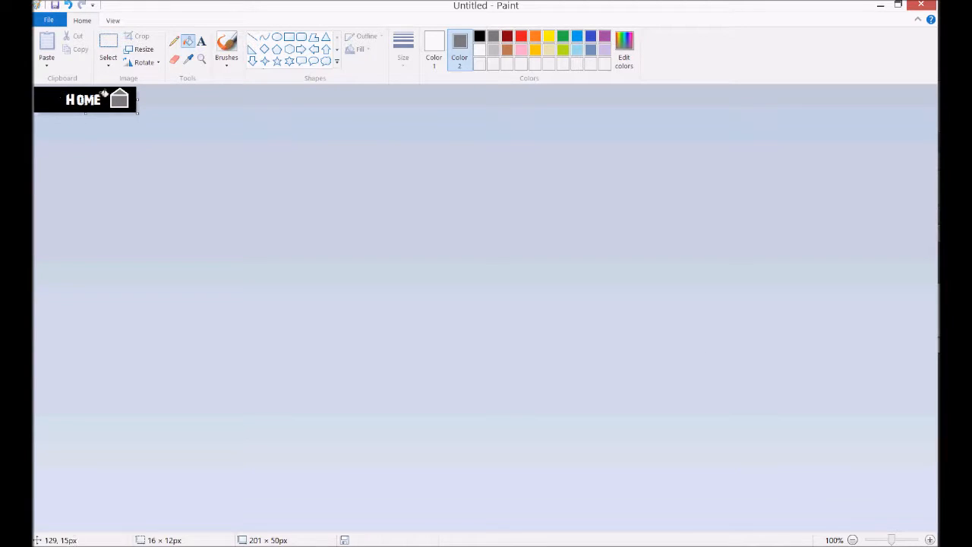
left_click(50, 20)
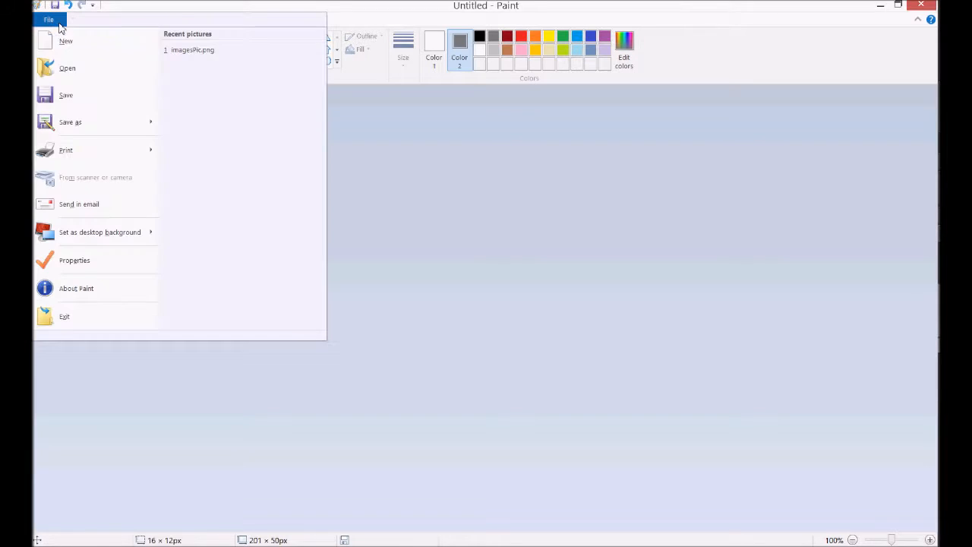
mouse_move(83, 123)
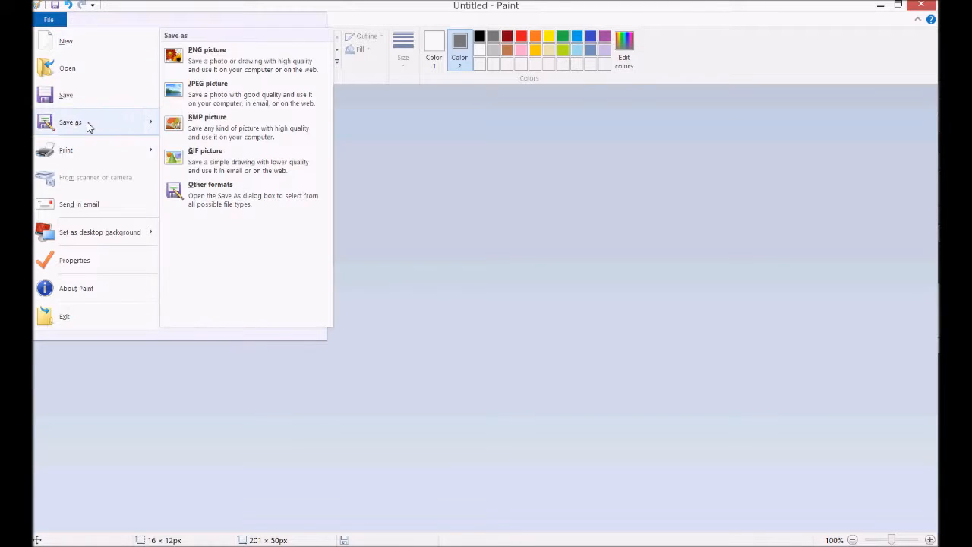
left_click(205, 65)
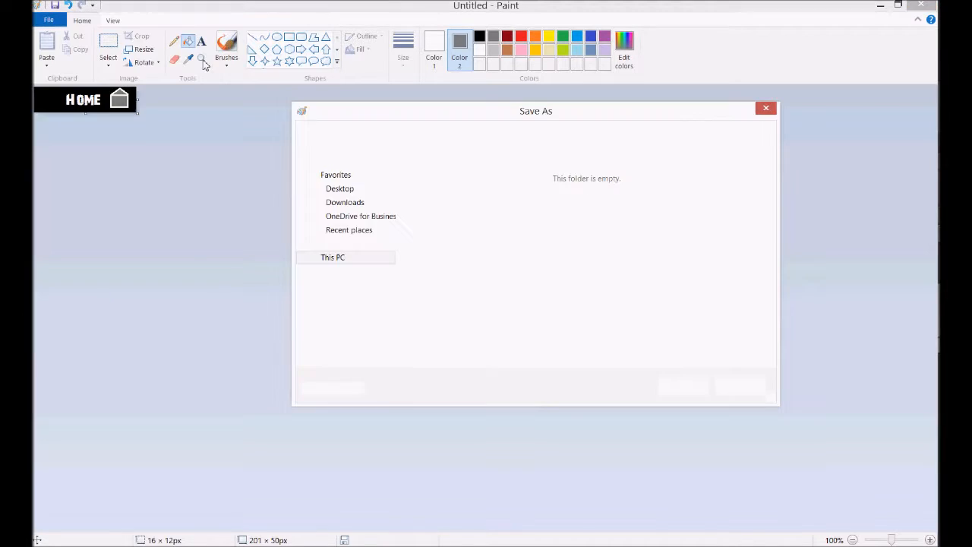
left_click(346, 215)
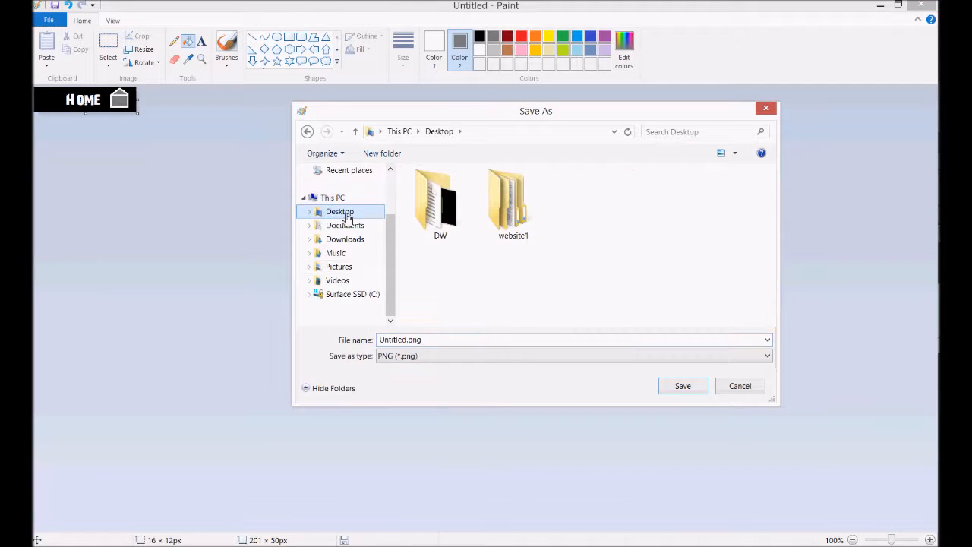
double_click(522, 226)
left_click(482, 213)
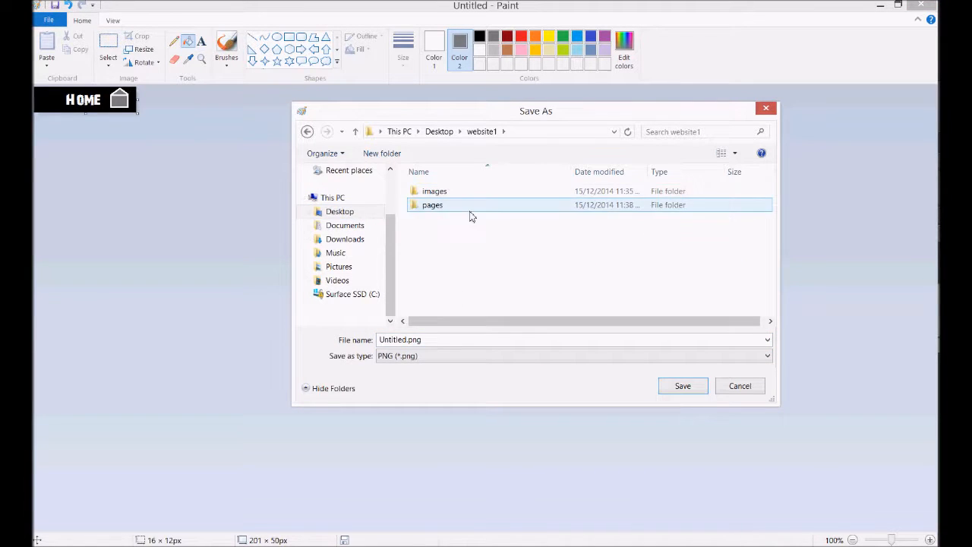
- Create a new folder named buttons inside the website1 folder
right_click(441, 244)
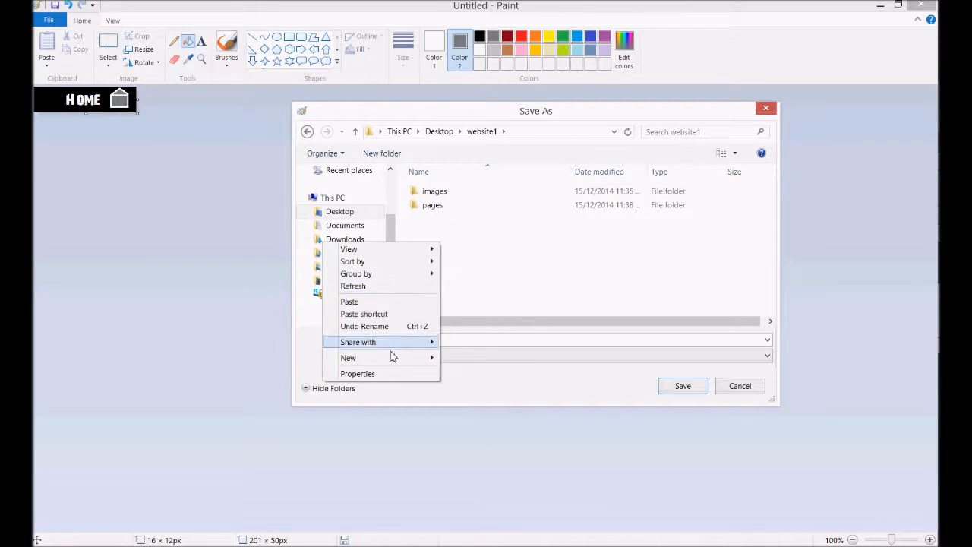
mouse_move(393, 356)
left_click(182, 168)
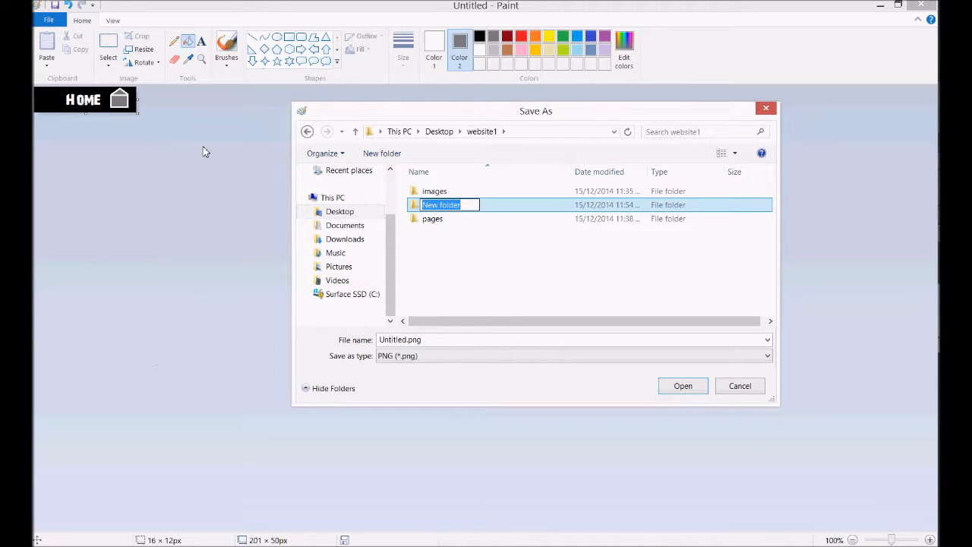
type("buttons")
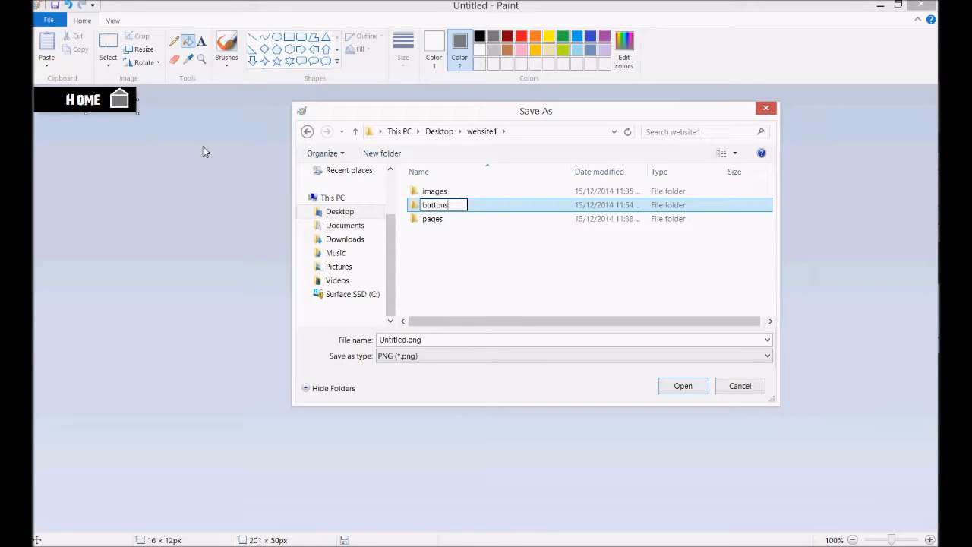
key("Return")
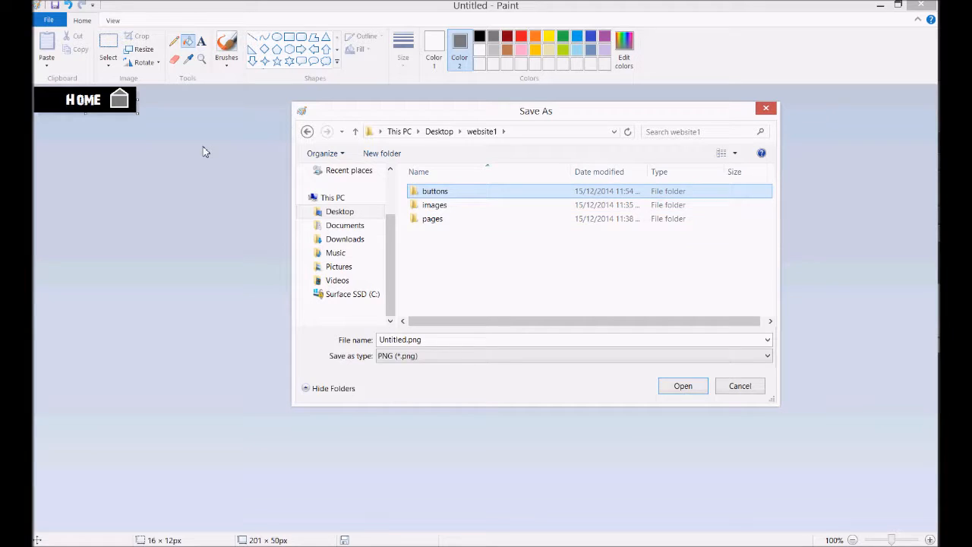
- Save the picture as homeBtn in PNG format inside the buttons folder
double_click(447, 195)
double_click(442, 340)
type("homeBtn")
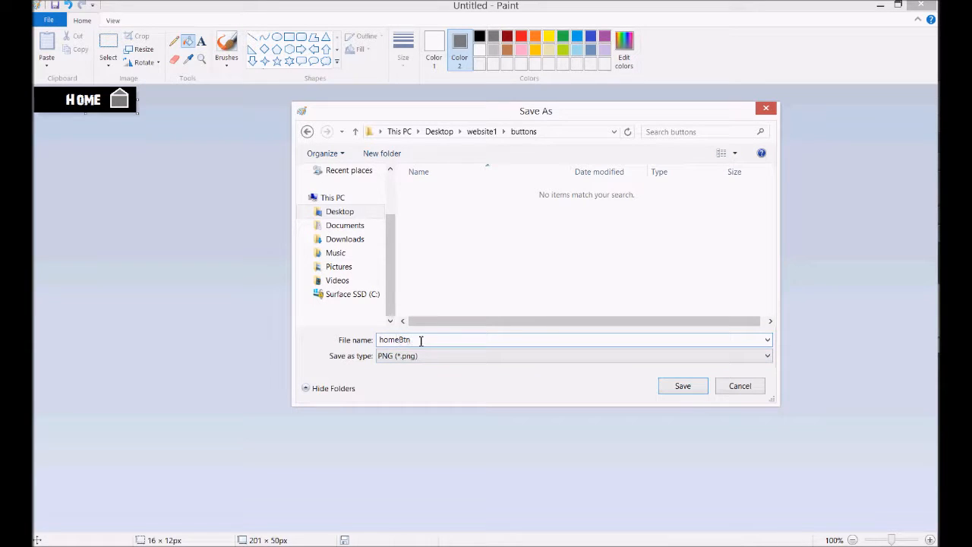
left_click(673, 391)
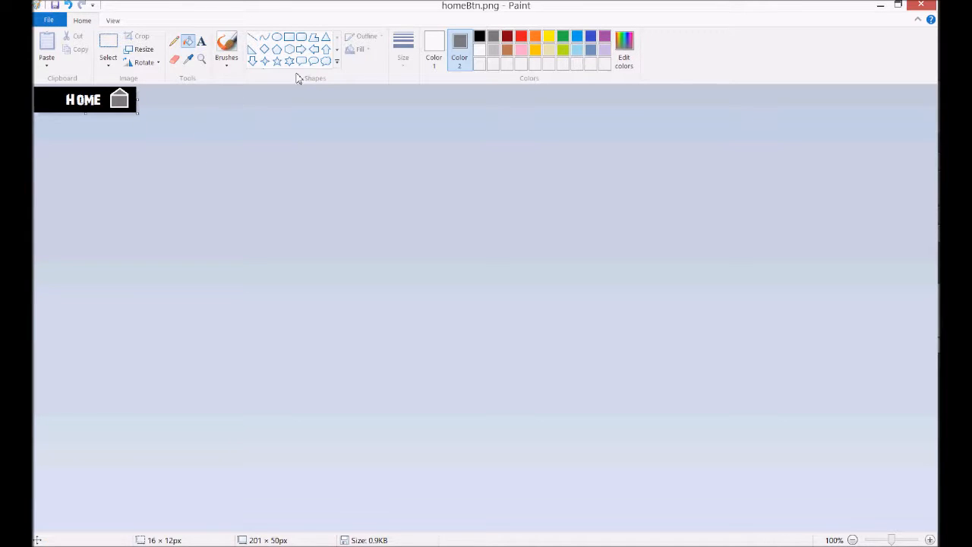
- Set Color 2 to red and choose the Fill tool for recolouring the house icon
left_click(201, 59)
left_click(98, 103)
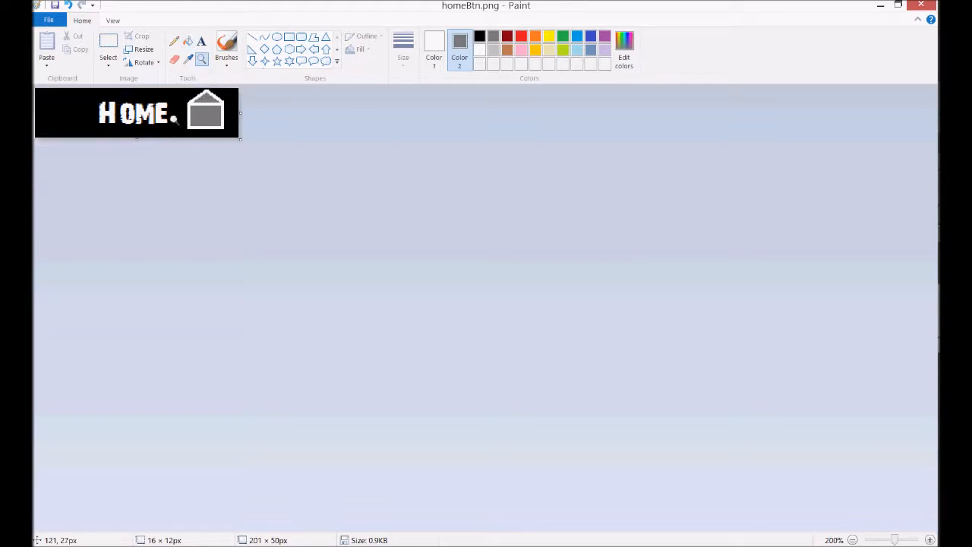
left_click(263, 126)
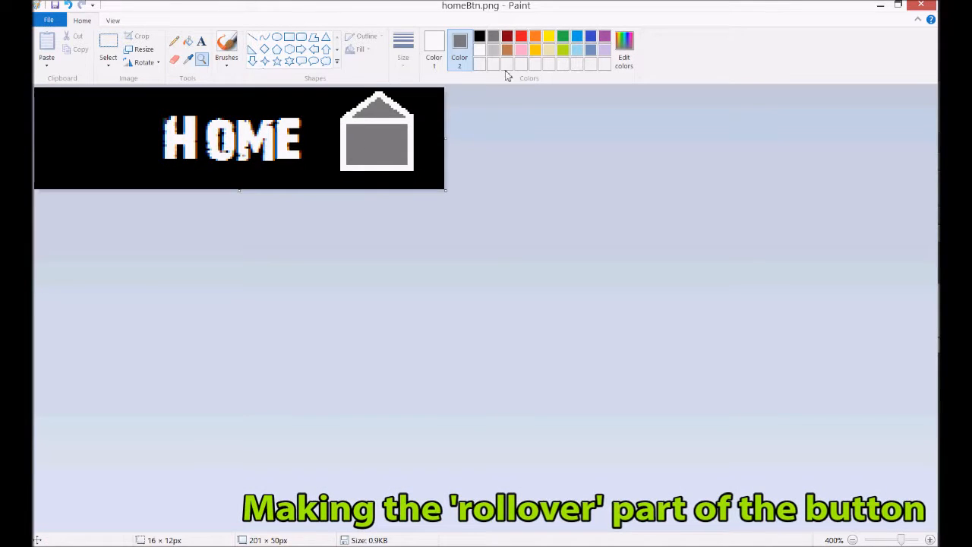
left_click(521, 37)
left_click(188, 40)
left_click(390, 111)
left_click(391, 138)
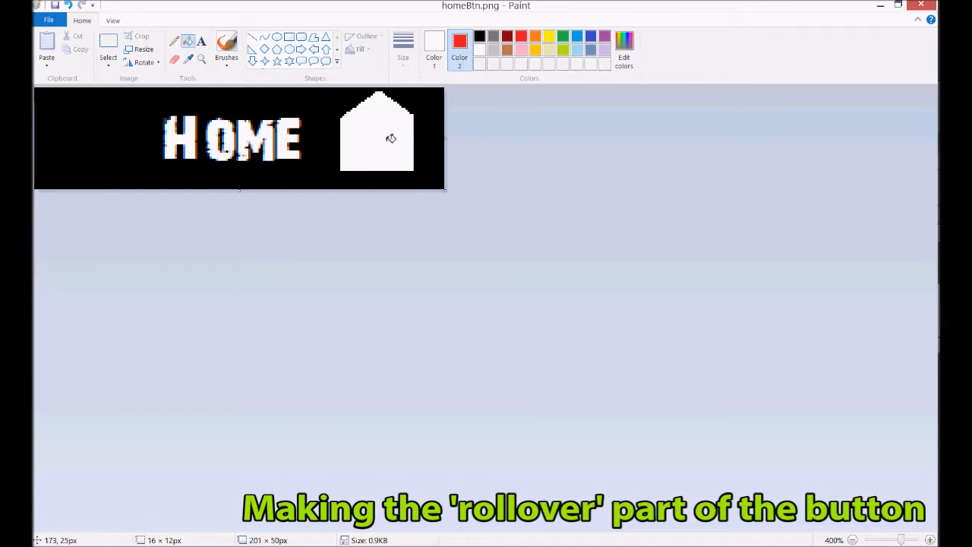
key("ctrl+z")
key("ctrl+z")
- Fill the roof and body of the house icon with red
right_click(381, 110)
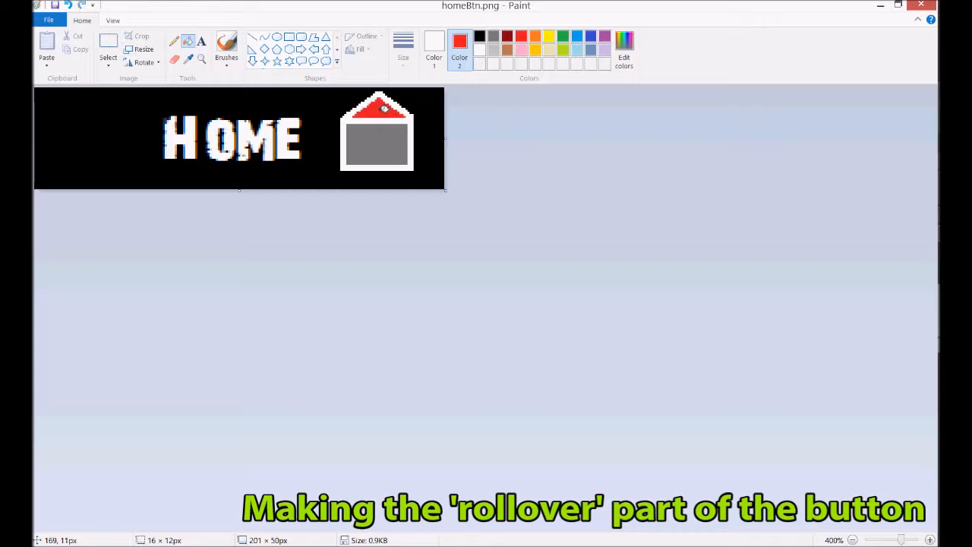
right_click(380, 129)
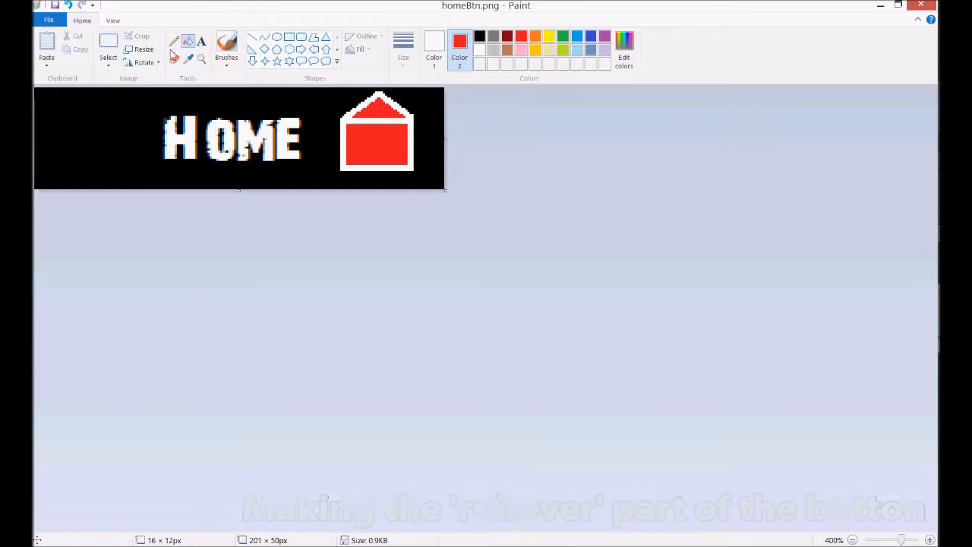
- Underline the Home text with a white horizontal line about 72 px long
left_click(253, 38)
left_click_drag(309, 178, 161, 178)
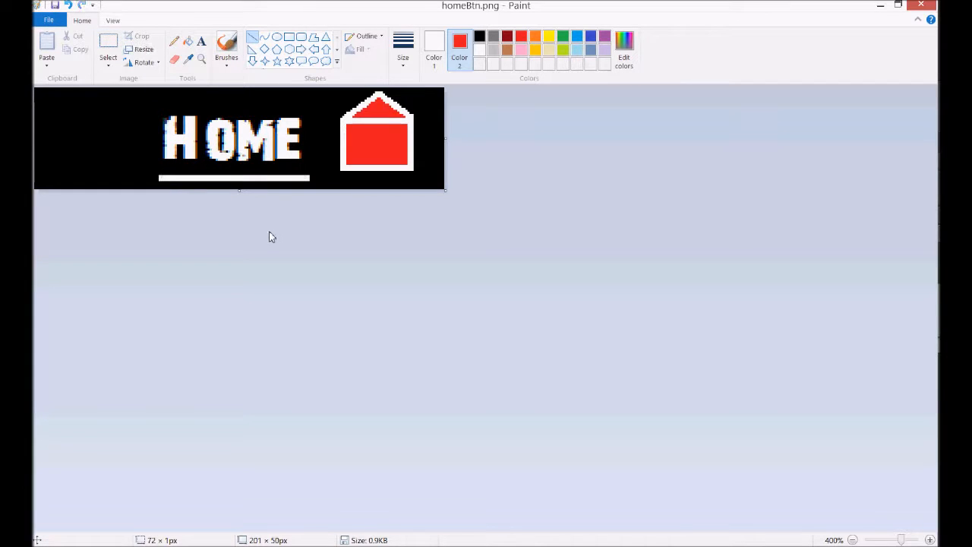
left_click(852, 540)
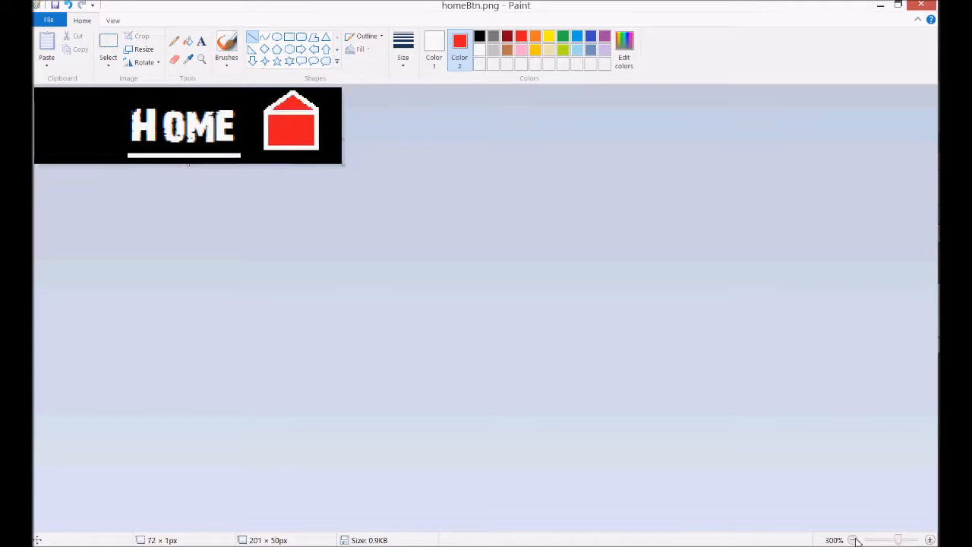
left_click(851, 540)
left_click(852, 540)
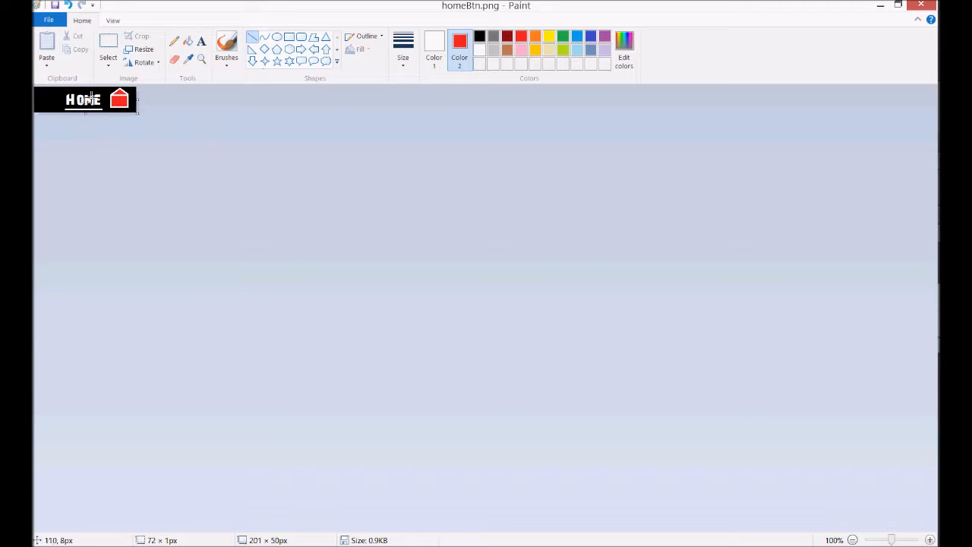
- Save the red rollover version as homeBtn2.png in the buttons folder and close Paint
left_click(42, 19)
mouse_move(104, 126)
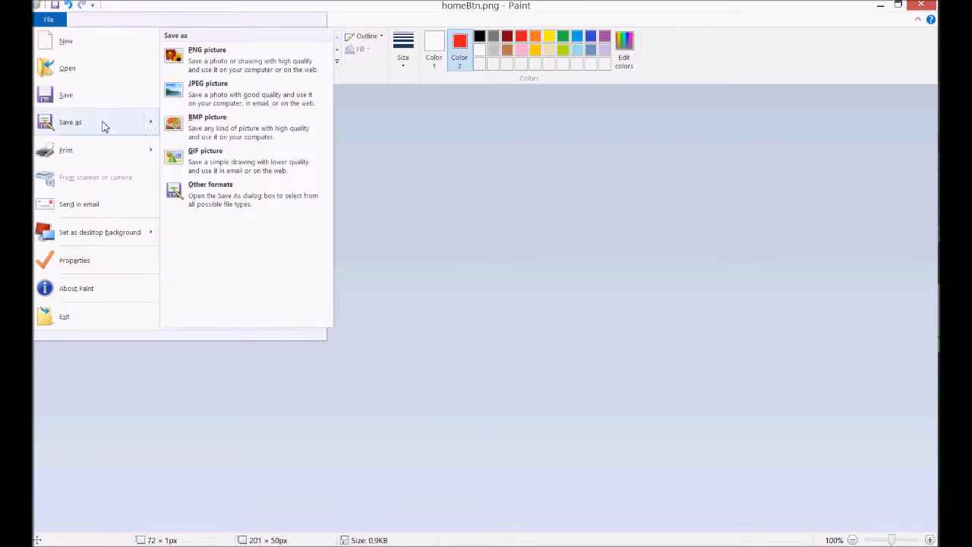
left_click(192, 60)
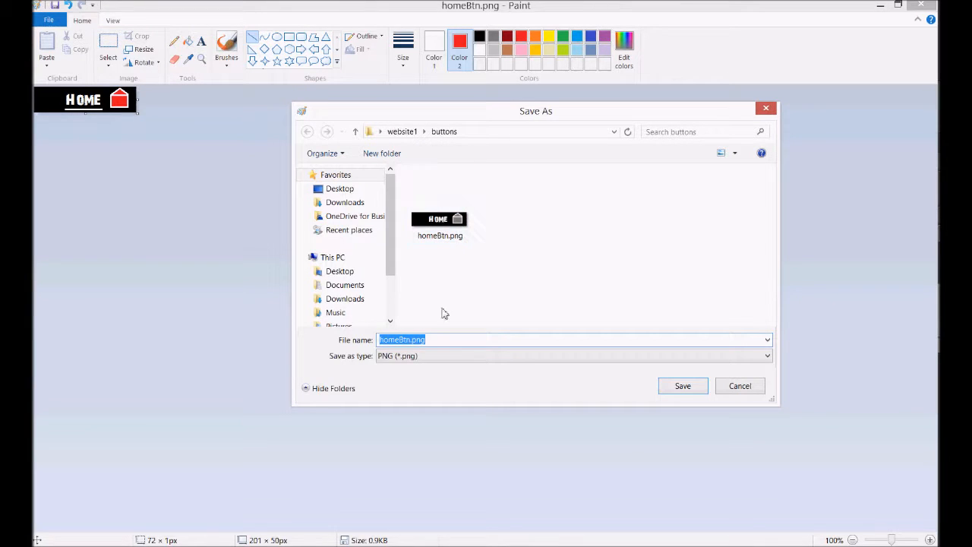
left_click(410, 340)
left_click(688, 387)
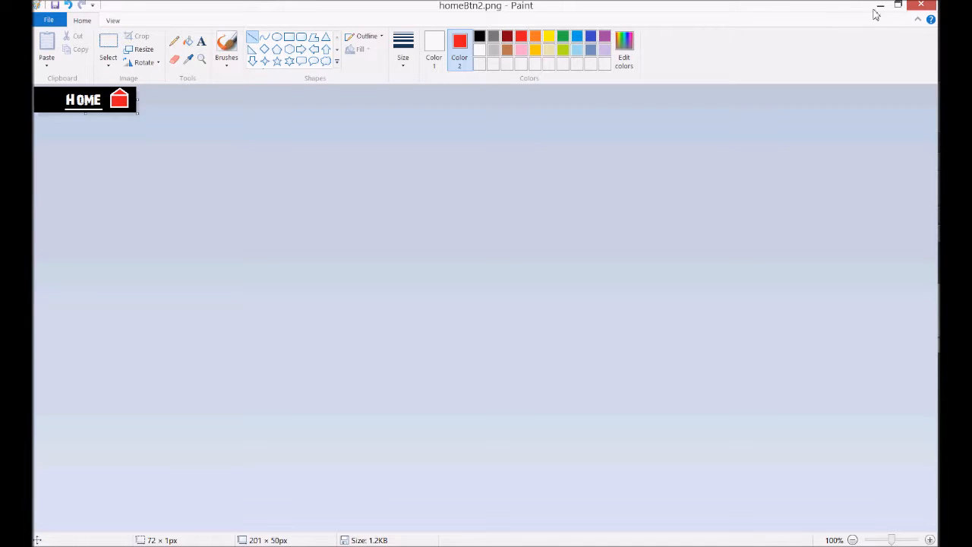
left_click(920, 6)
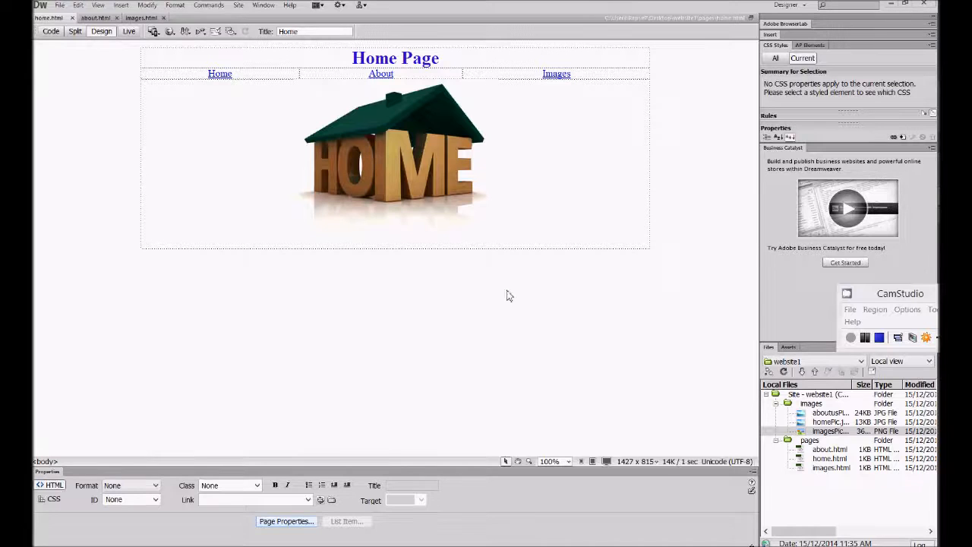
- In Dreamweaver, delete the Home text link from the navigation row of home.html
left_click(422, 148)
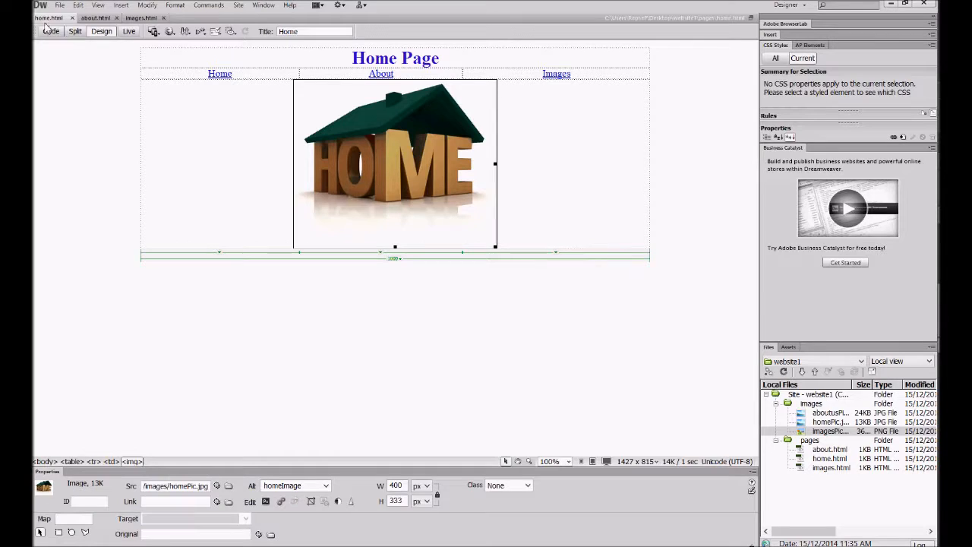
left_click(248, 74)
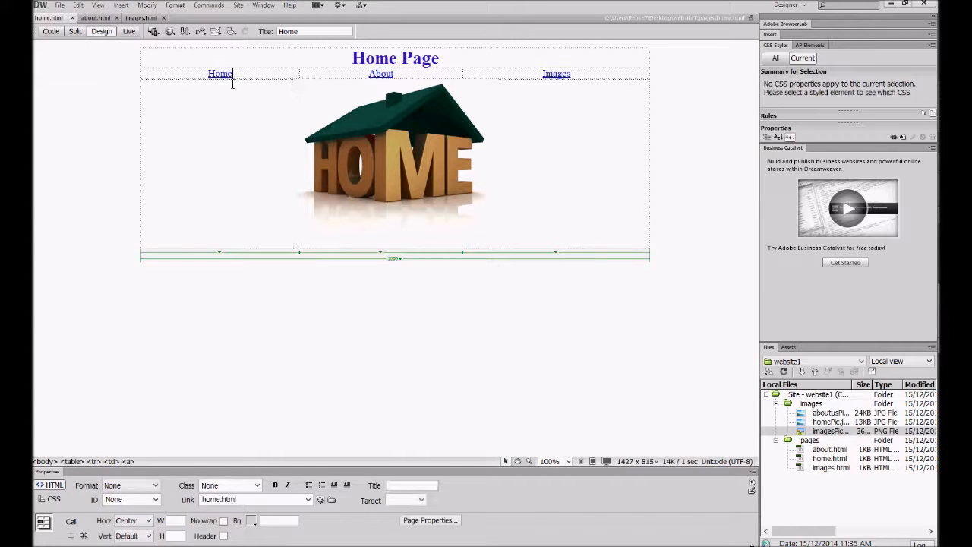
double_click(218, 73)
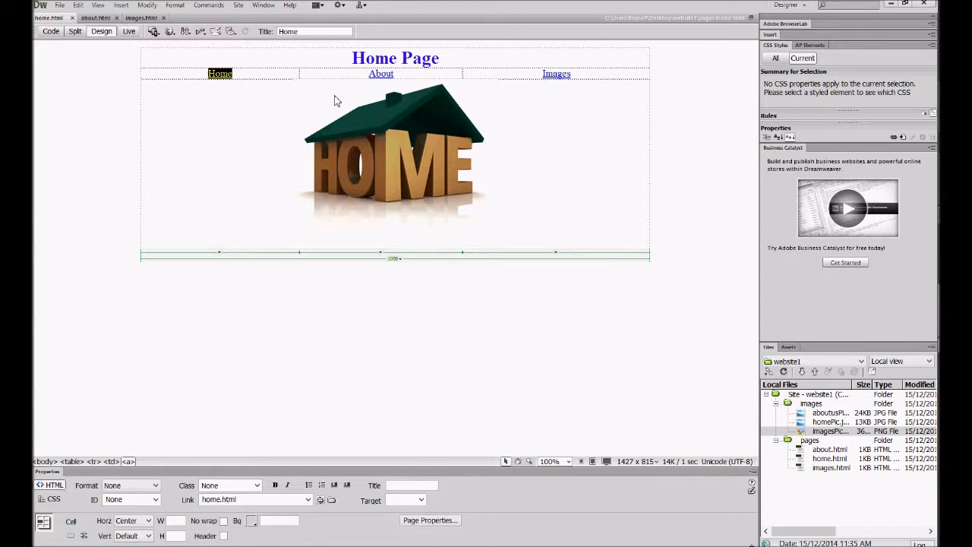
key("Delete")
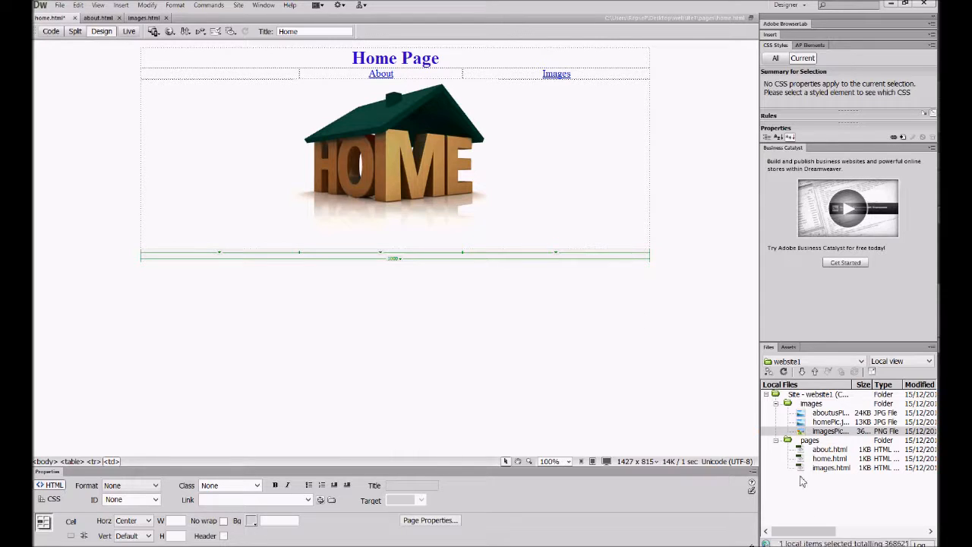
- Refresh the website1 file list and expand its buttons folder
left_click(829, 430)
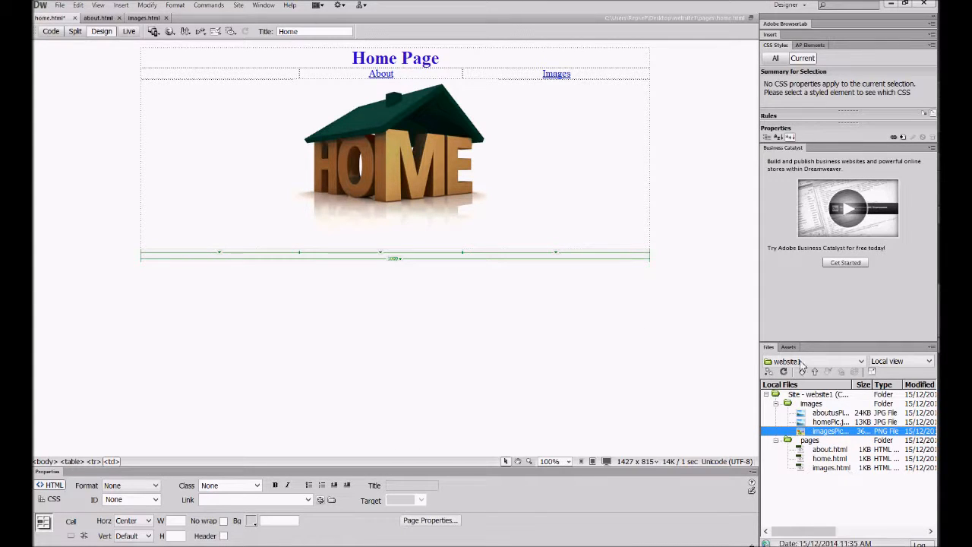
left_click(784, 371)
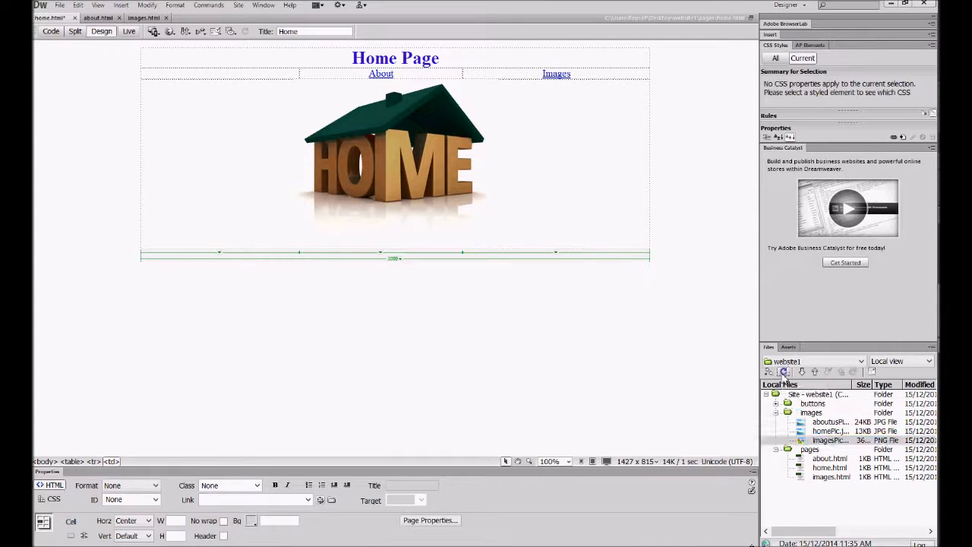
left_click(776, 404)
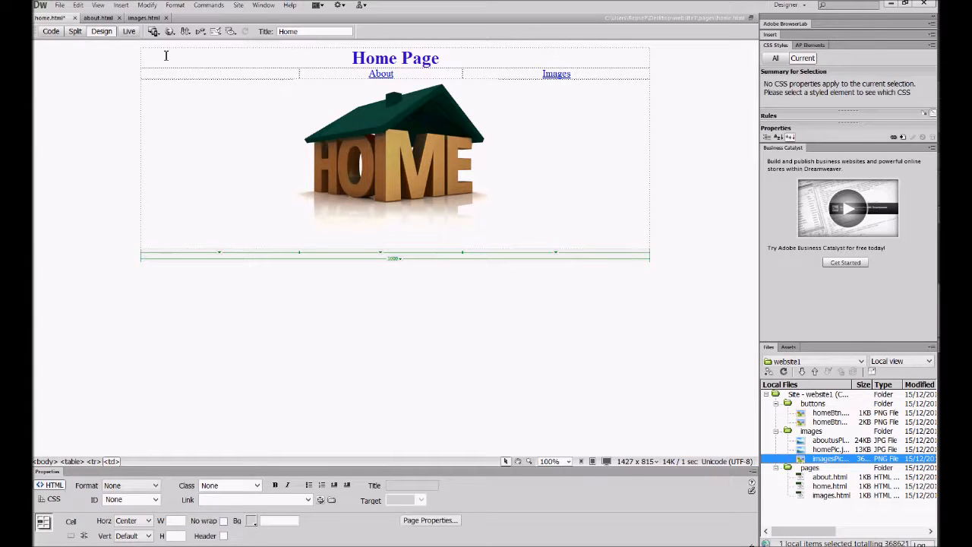
- Start inserting a rollover image in the empty first navigation cell and name it homeBtn
left_click(205, 78)
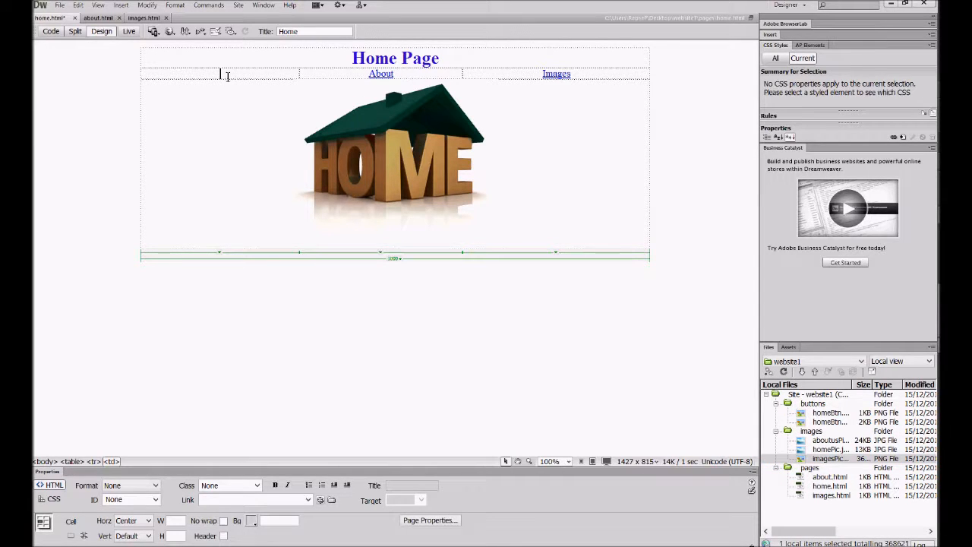
left_click(120, 6)
mouse_move(183, 48)
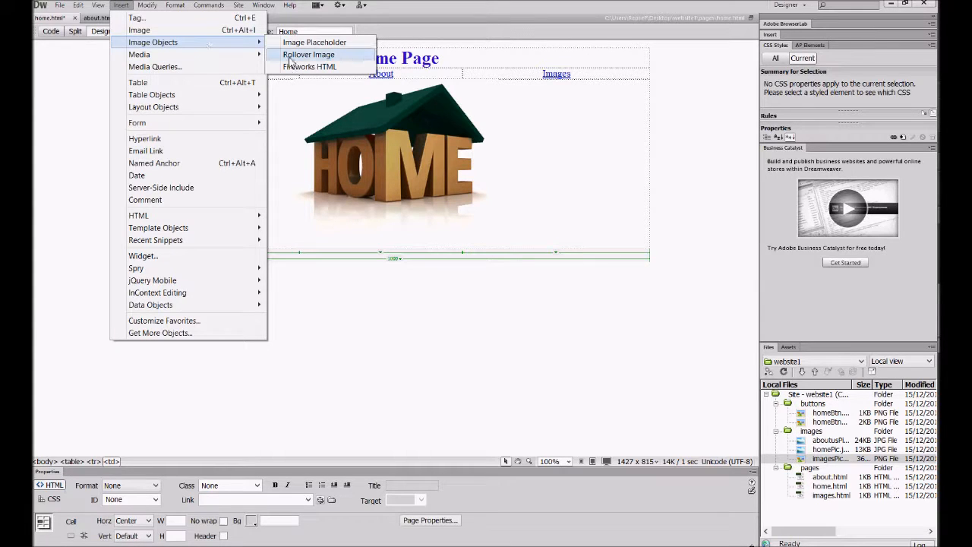
left_click(289, 57)
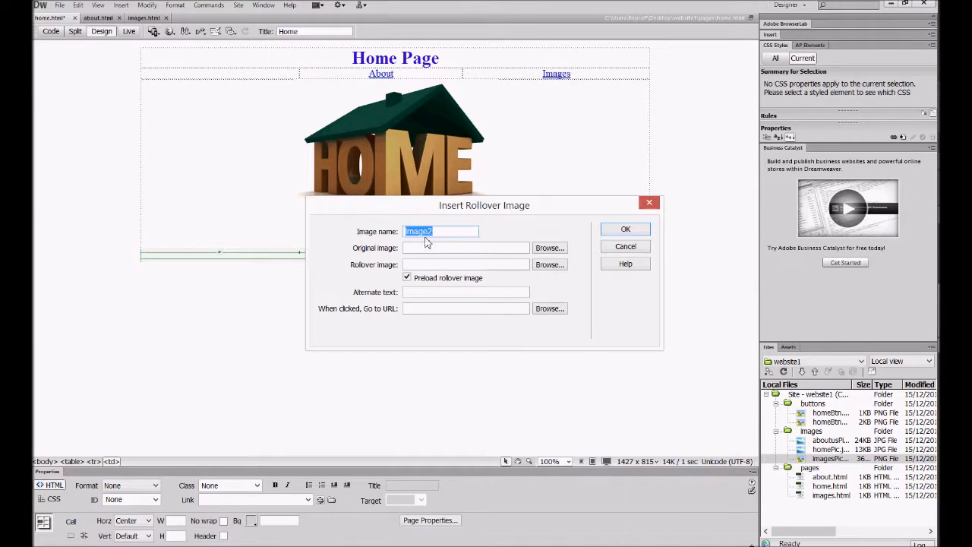
type("homeBtn")
- Set the original image to homeBtn.png from the buttons folder
left_click(554, 252)
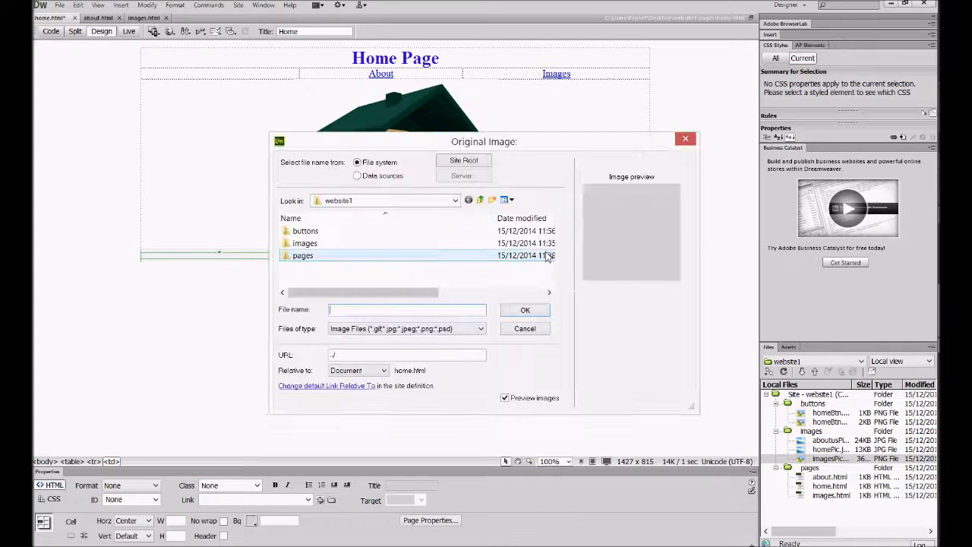
double_click(318, 232)
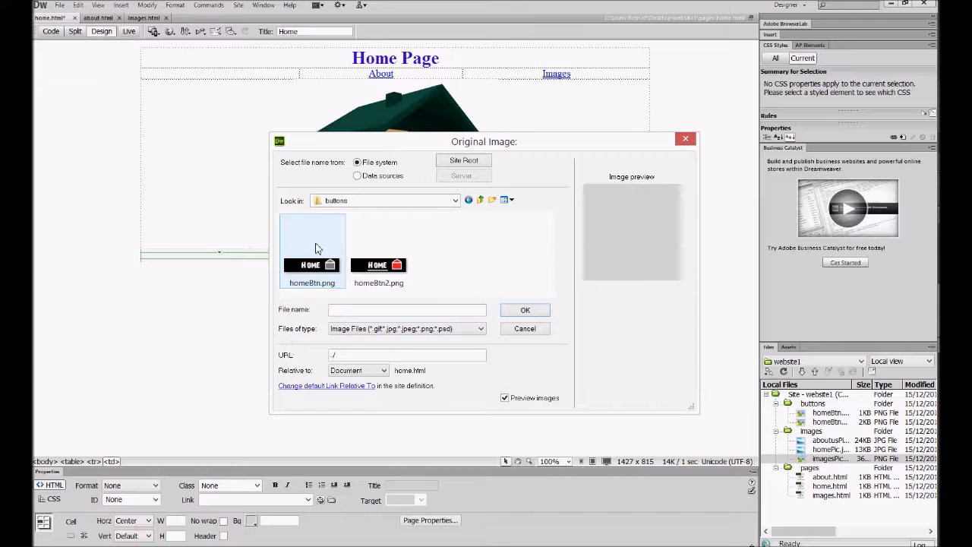
left_click(312, 256)
left_click(525, 311)
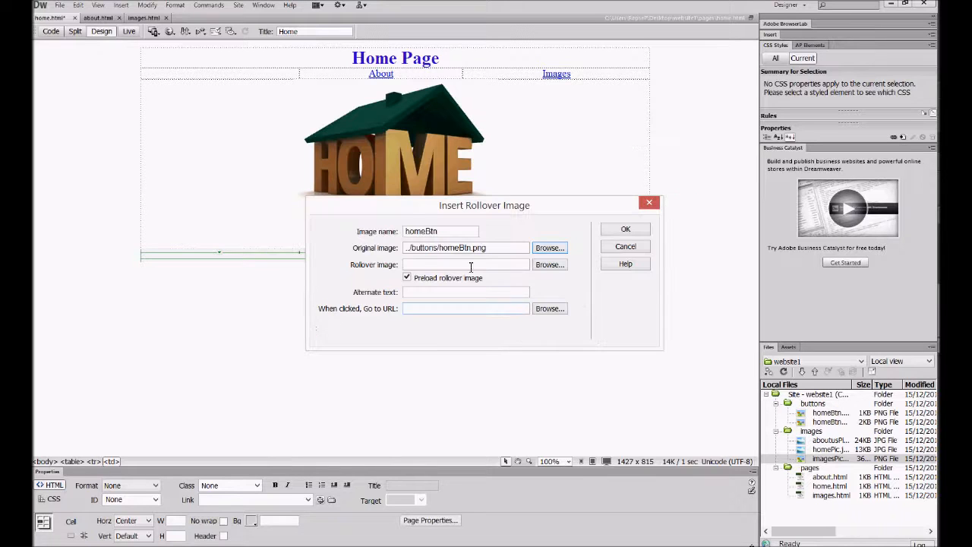
- Set the rollover image to homeBtn2.png and enter homeBtn as the alternate text
left_click(545, 265)
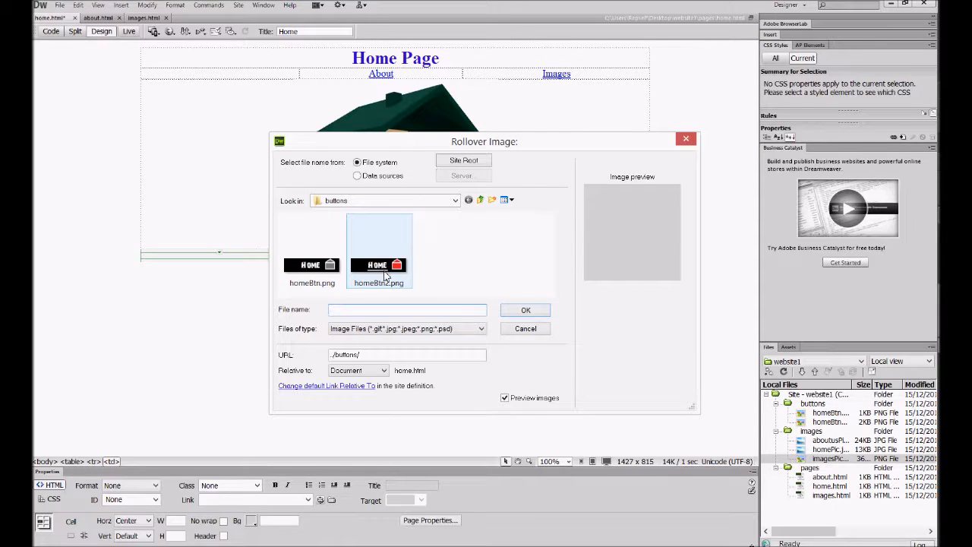
double_click(385, 275)
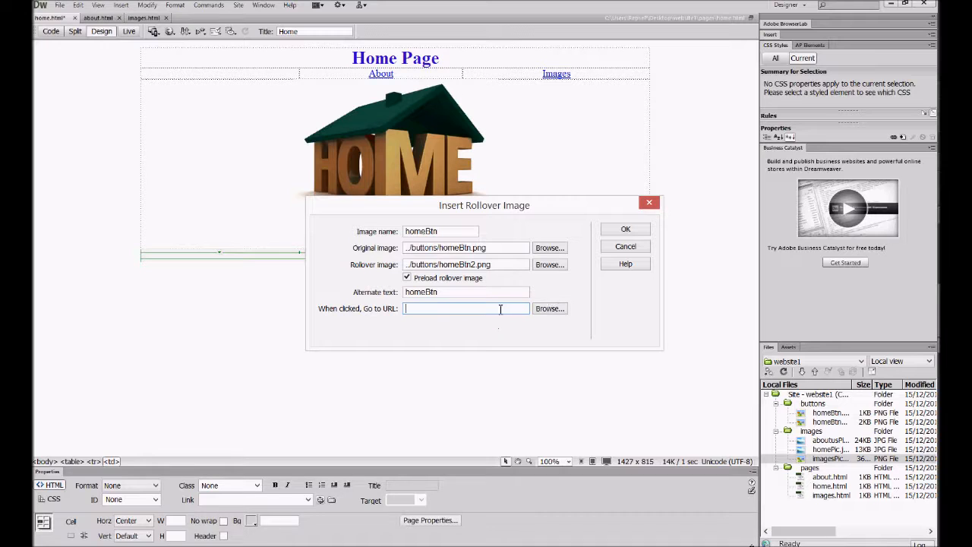
- Link the Home rollover image to home.html in the pages folder and insert it
left_click(546, 308)
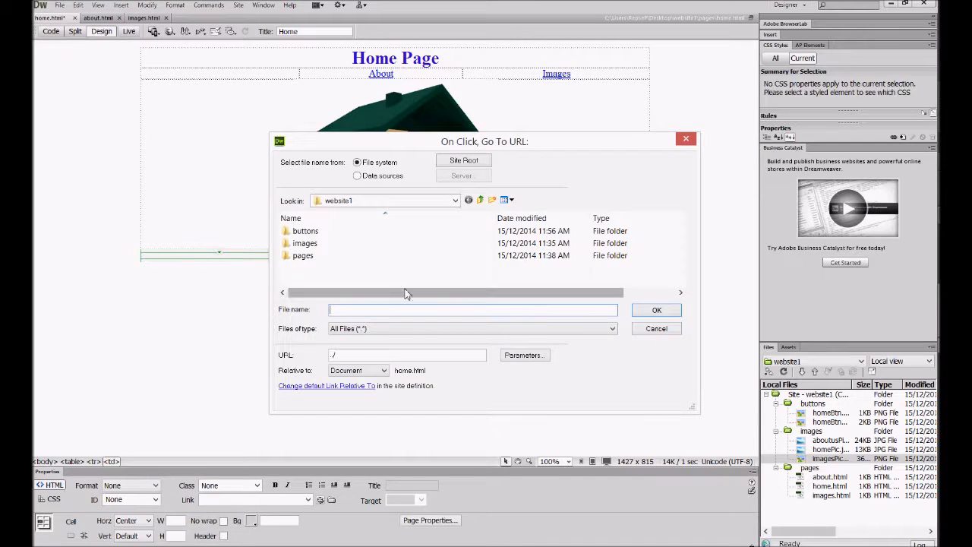
left_click(302, 257)
double_click(302, 256)
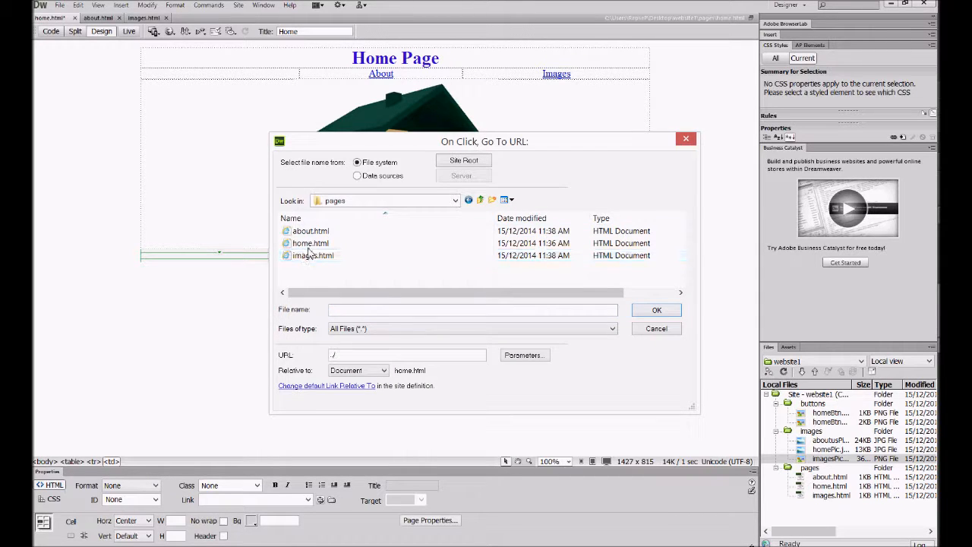
left_click(310, 245)
double_click(310, 244)
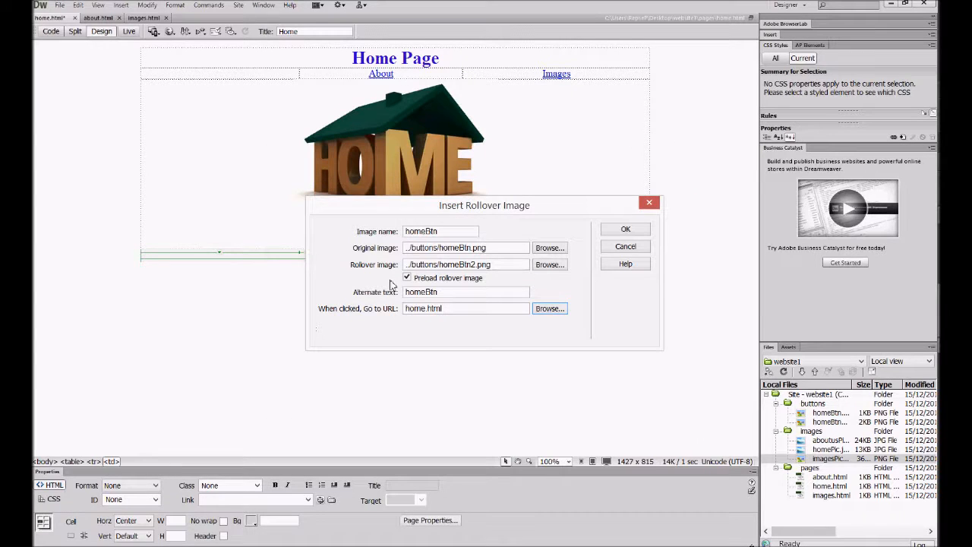
left_click(621, 231)
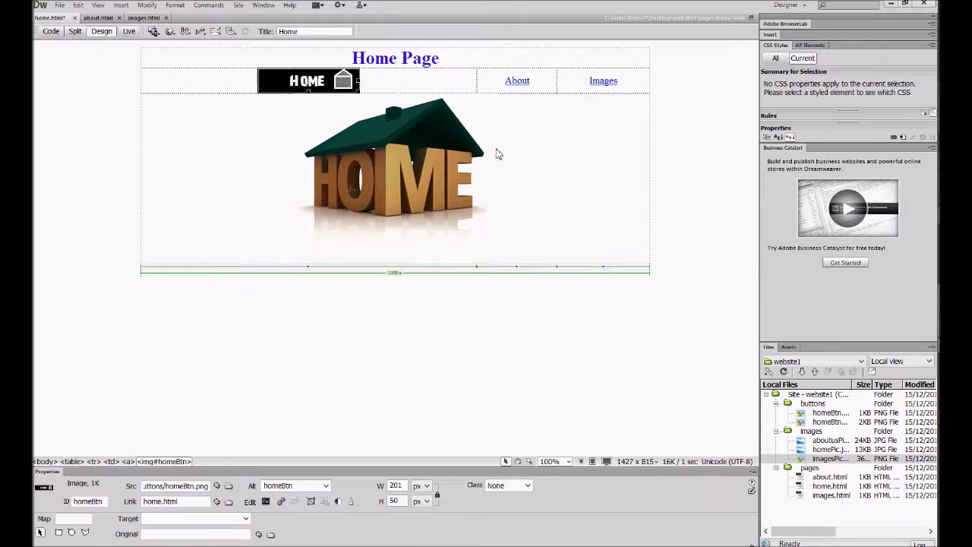
- Resize the navigation table's columns to about 346, 329 and 325 pixels wide
left_click(475, 95)
left_click_drag(478, 84, 317, 88)
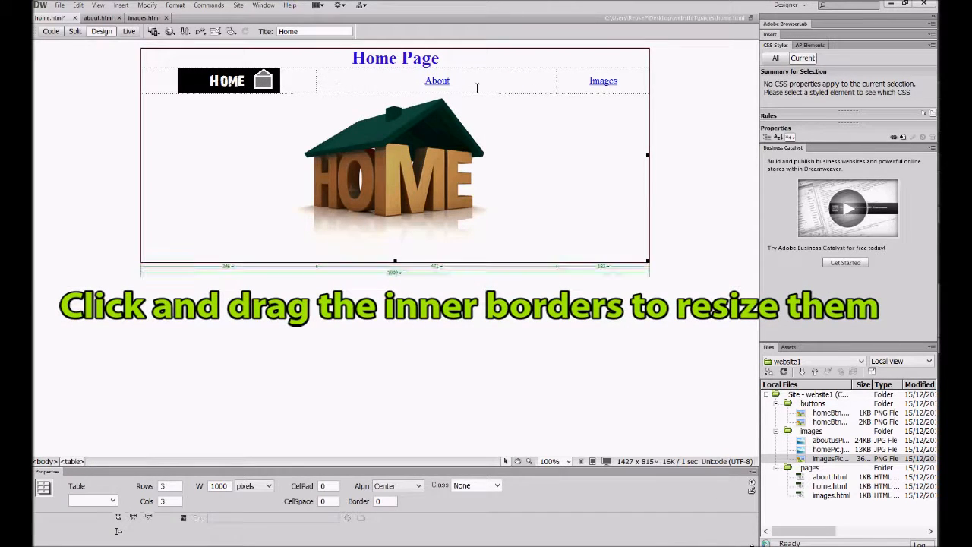
left_click(557, 84)
left_click_drag(558, 81, 483, 82)
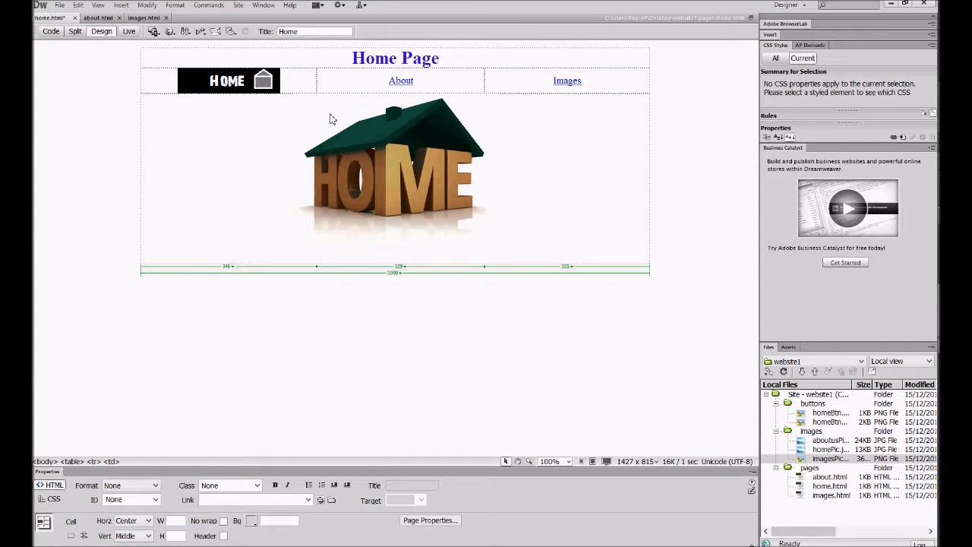
- Save the home page and preview it in the web browser
key("ctrl+s")
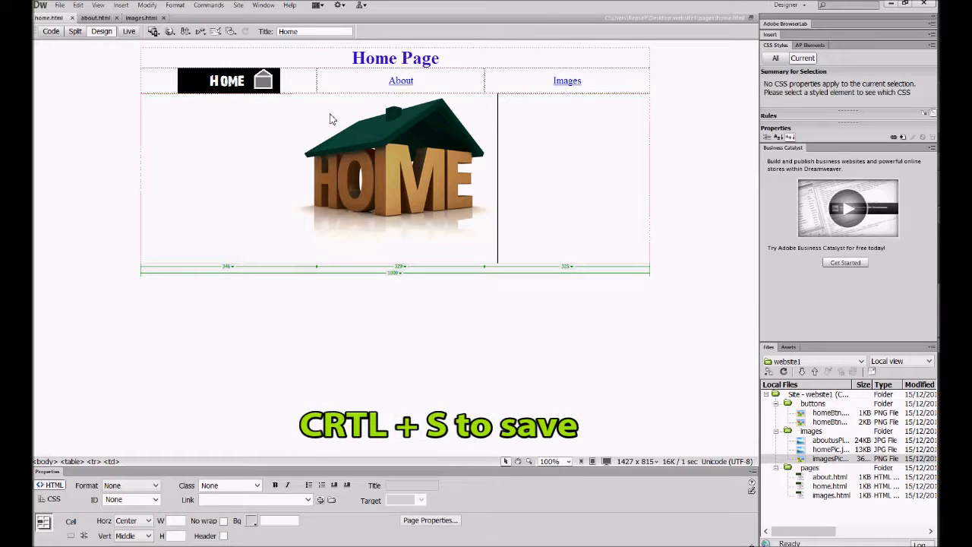
key("F12")
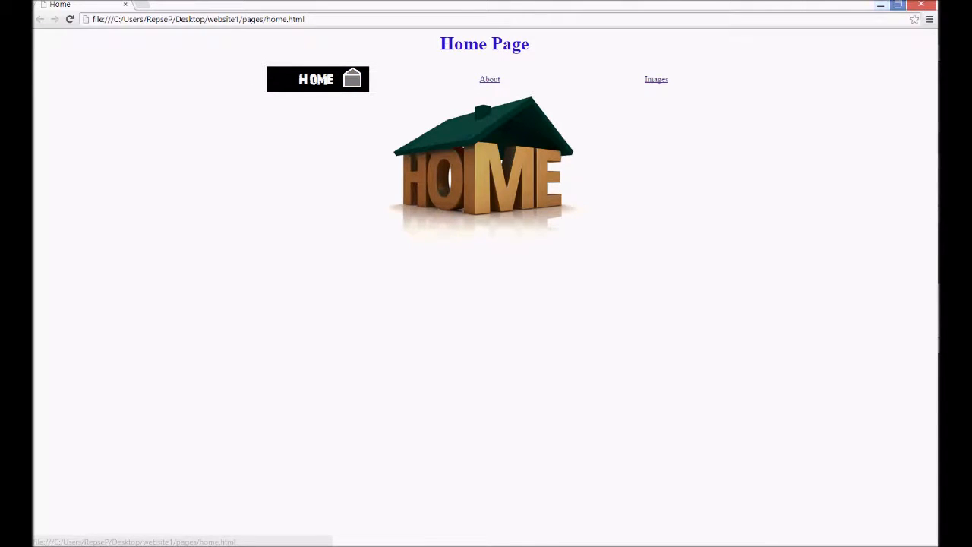
left_click(920, 6)
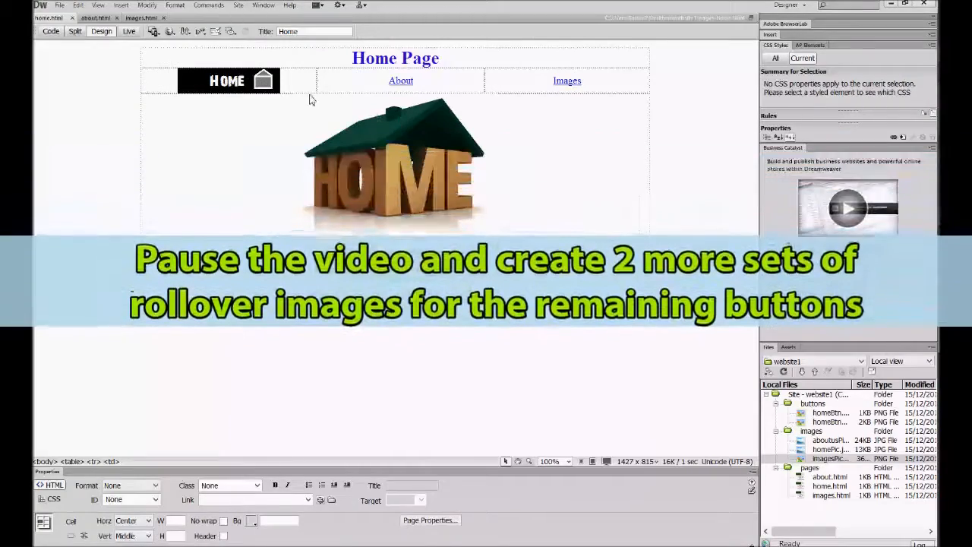
left_click(377, 79)
left_click(536, 79)
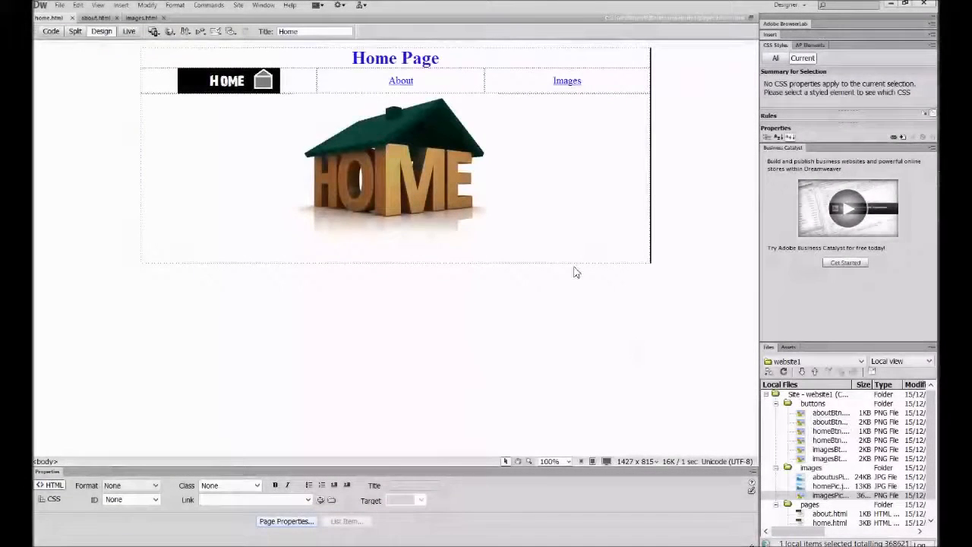
- Delete the About text link from the middle navigation cell
left_click(428, 84)
key("BackSpace")
key("BackSpace")
key("BackSpace")
key("BackSpace")
key("BackSpace")
- Start inserting a rollover image in the empty middle cell, named aboutBtn with aboutBtn.png as the original image
left_click(122, 5)
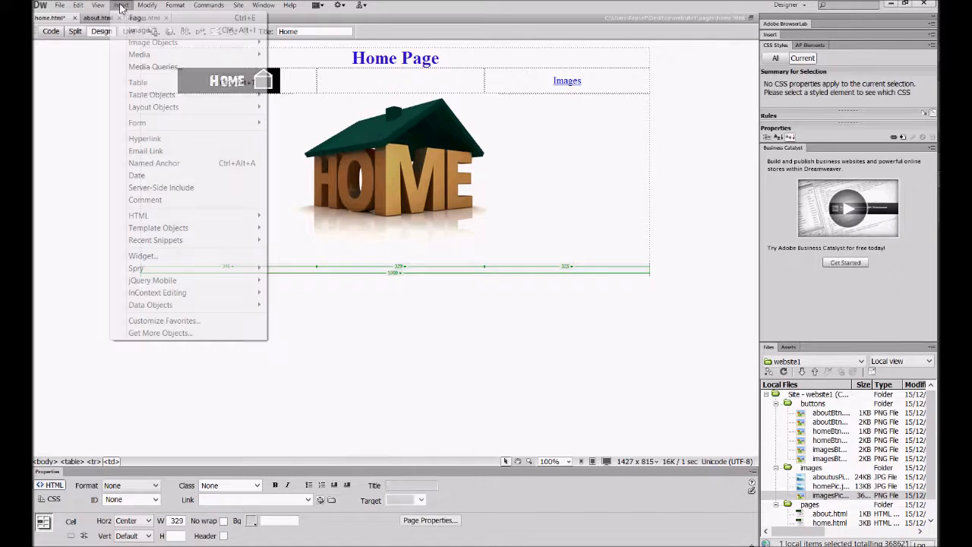
mouse_move(180, 43)
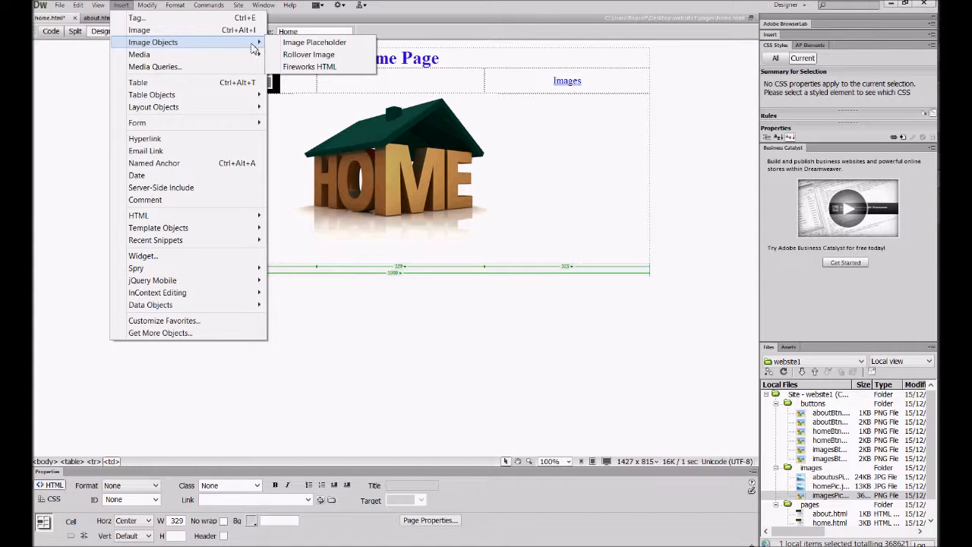
left_click(297, 57)
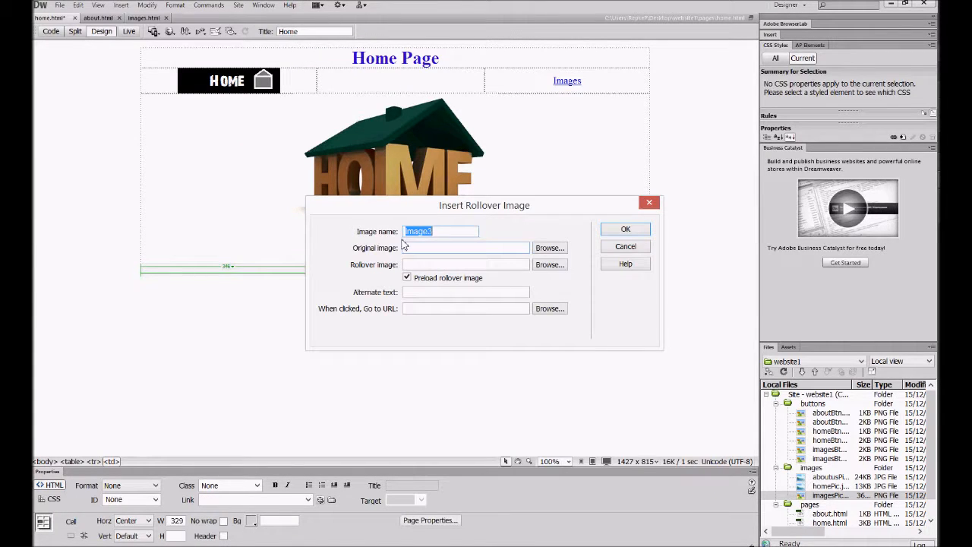
type("aboutBtn")
left_click(540, 248)
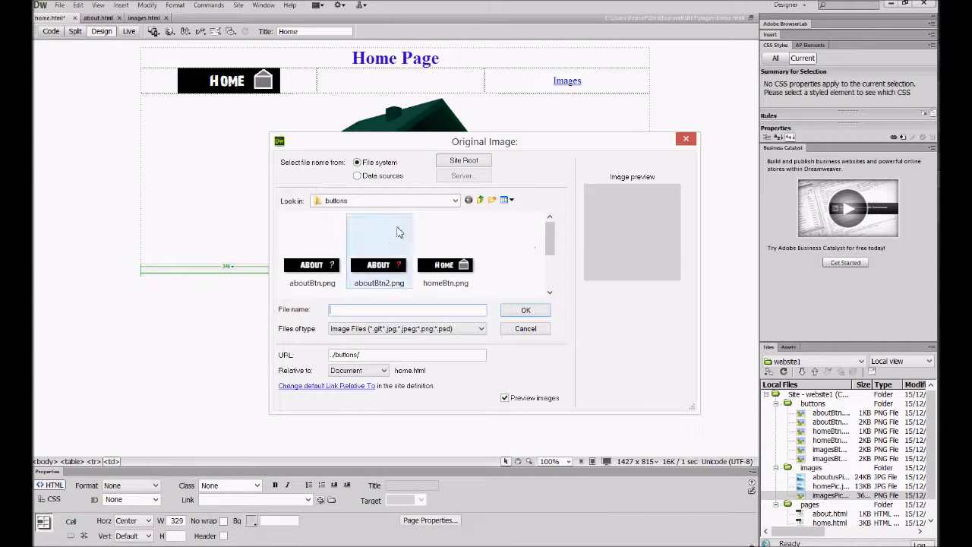
left_click(311, 264)
left_click(525, 310)
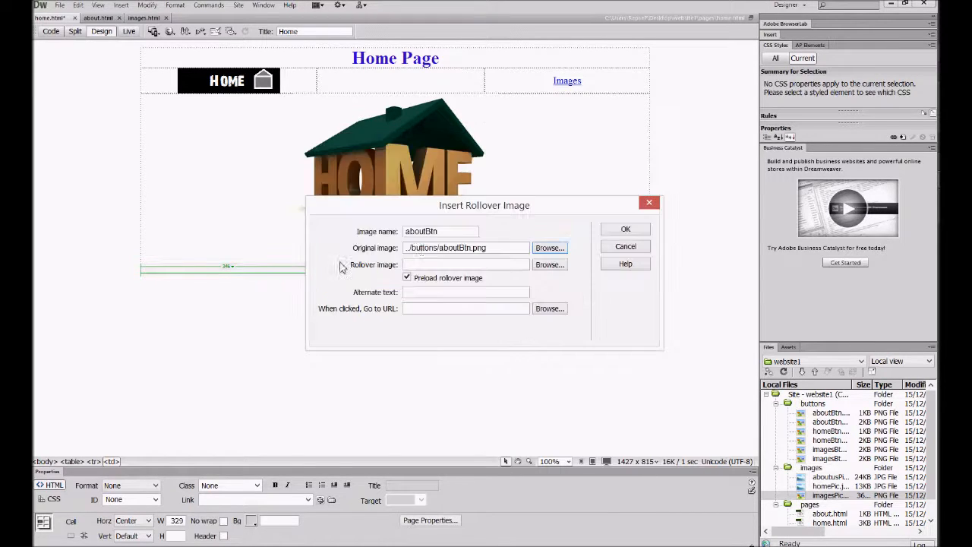
- Set the rollover image to aboutBtn2.png, alternate text to "about Btn" and link to about.html, and insert it
left_click(548, 264)
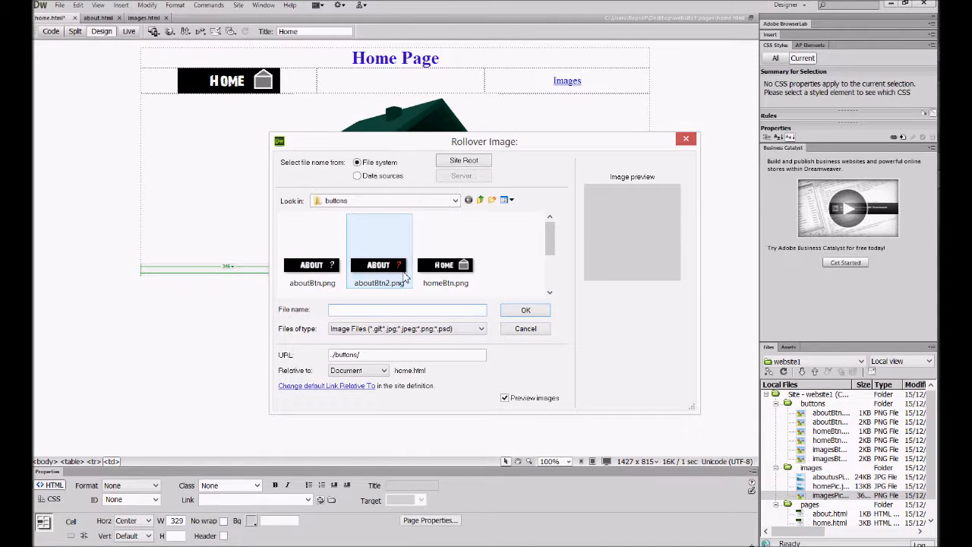
left_click(405, 272)
double_click(398, 272)
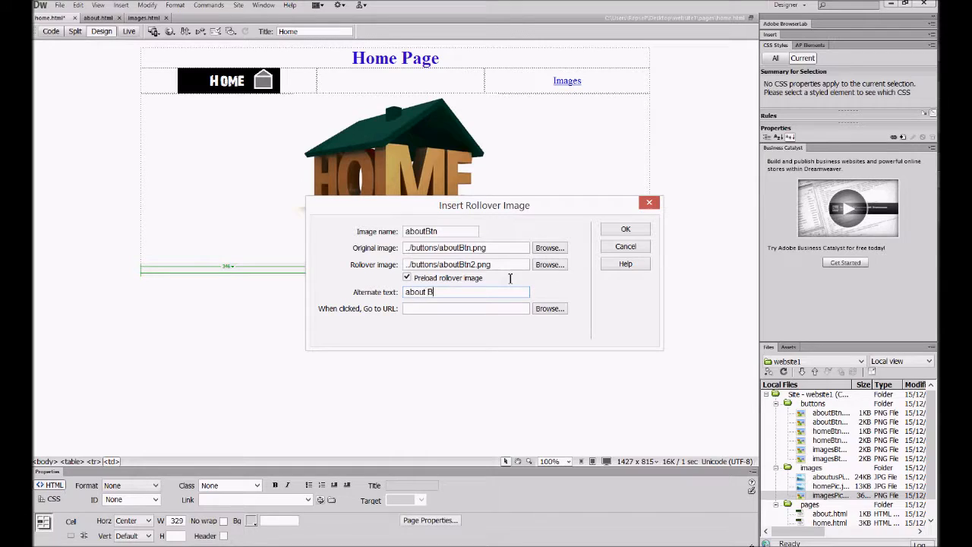
left_click(455, 307)
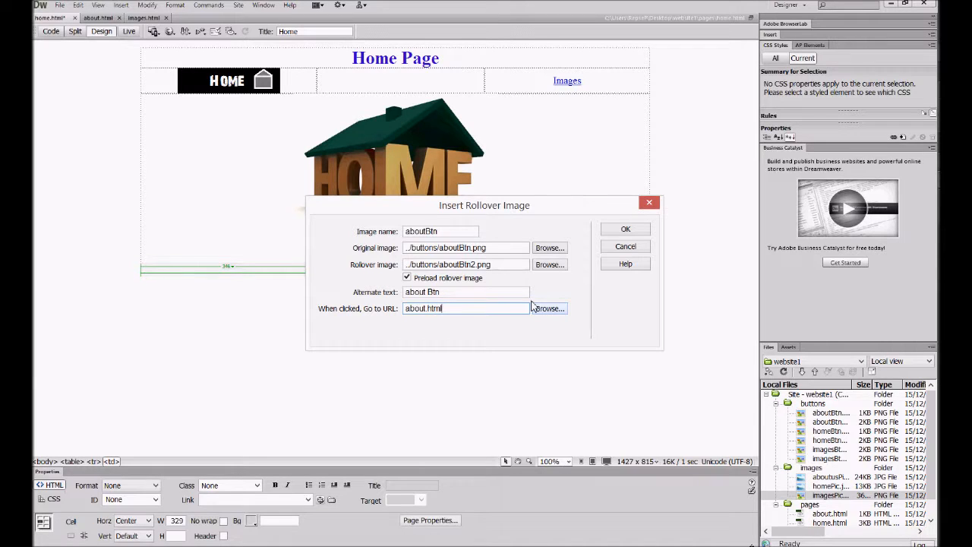
left_click(625, 229)
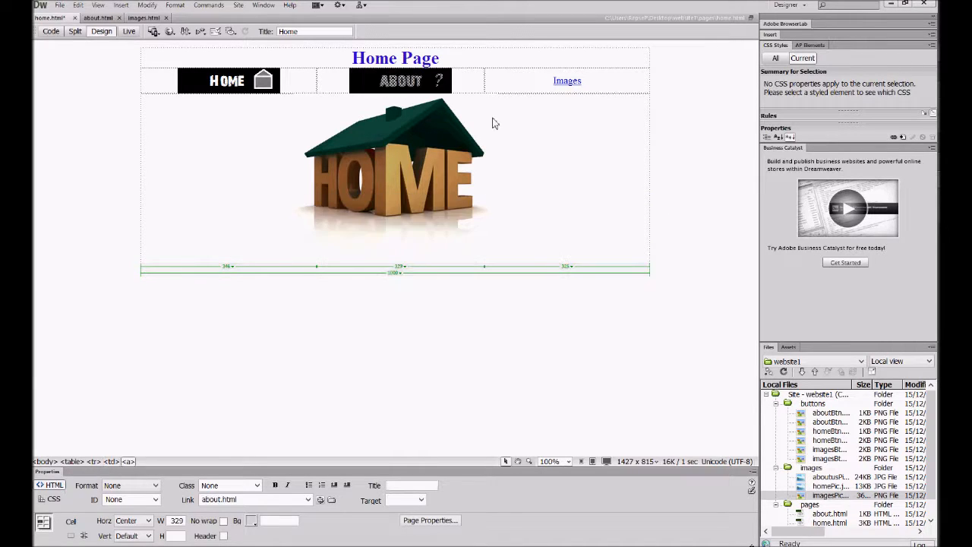
- Delete the Images text link from the third navigation cell
left_click(605, 82)
key("BackSpace")
key("BackSpace")
key("BackSpace")
key("BackSpace")
key("BackSpace")
key("BackSpace")
- Start inserting a rollover image in the empty third cell, with imagesBtn.png as the original and imagesBtn2.png as the rollover image
left_click(122, 5)
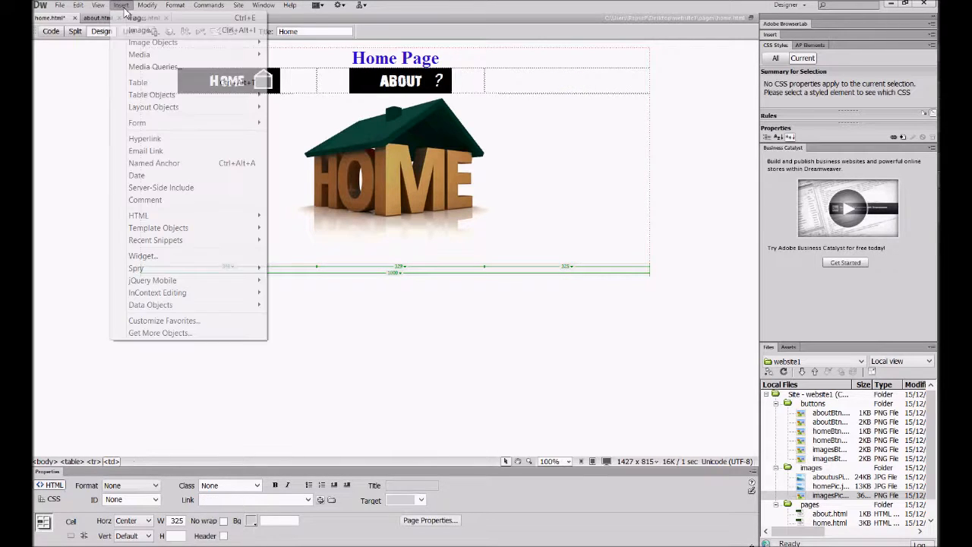
mouse_move(183, 42)
left_click(324, 56)
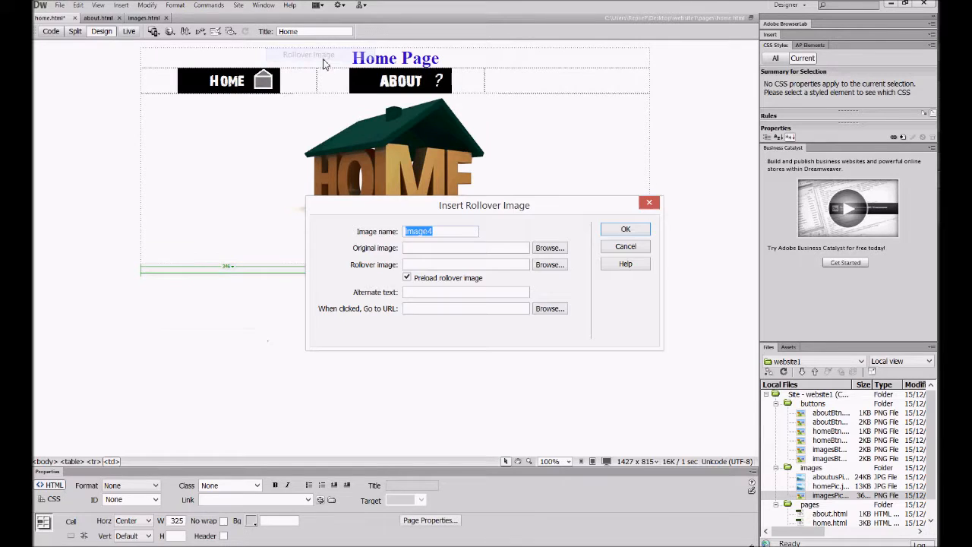
left_click(549, 248)
left_click_drag(551, 250, 550, 285)
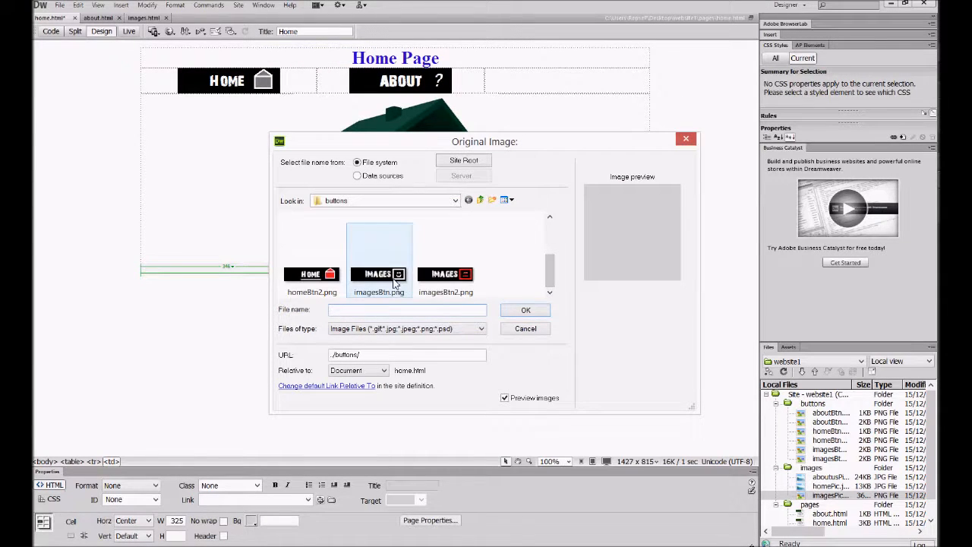
double_click(400, 282)
left_click(553, 266)
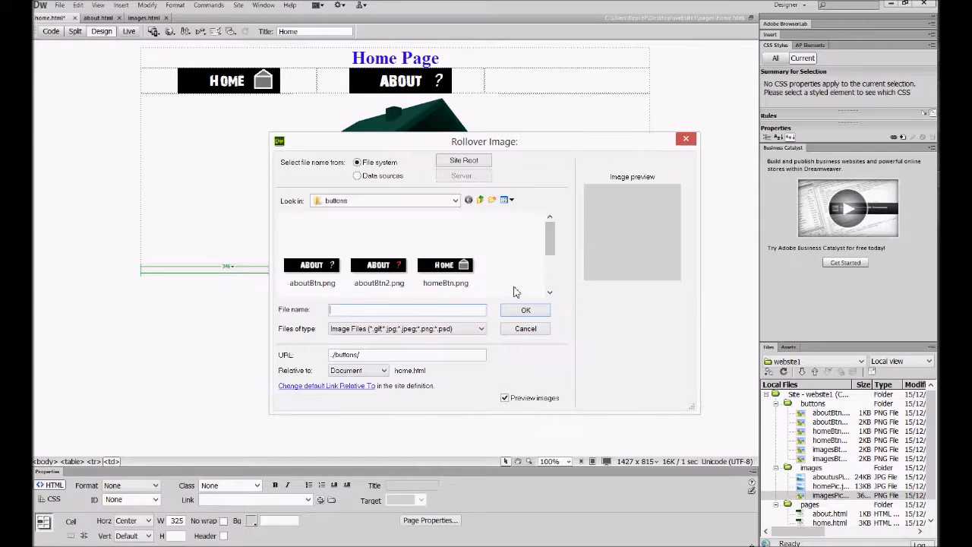
left_click_drag(552, 239, 552, 282)
double_click(447, 273)
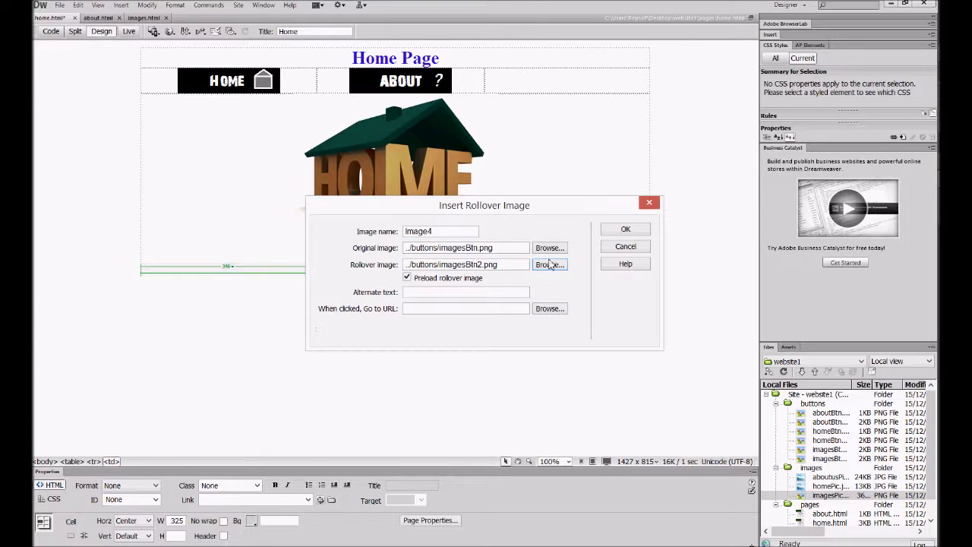
- Enter imagesBtn as the image name and alternate text, link it to images.html, and insert the rollover image
left_click_drag(440, 230, 354, 222)
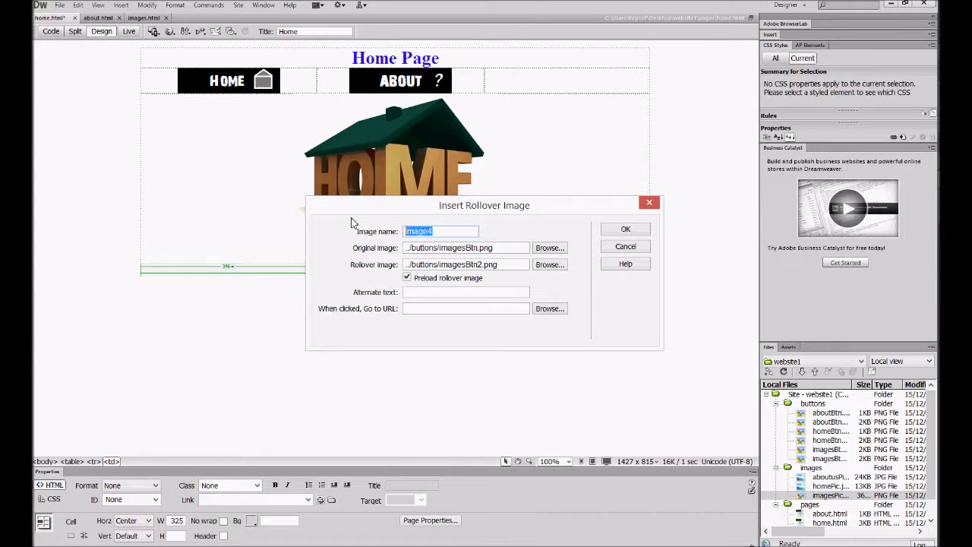
type("iam")
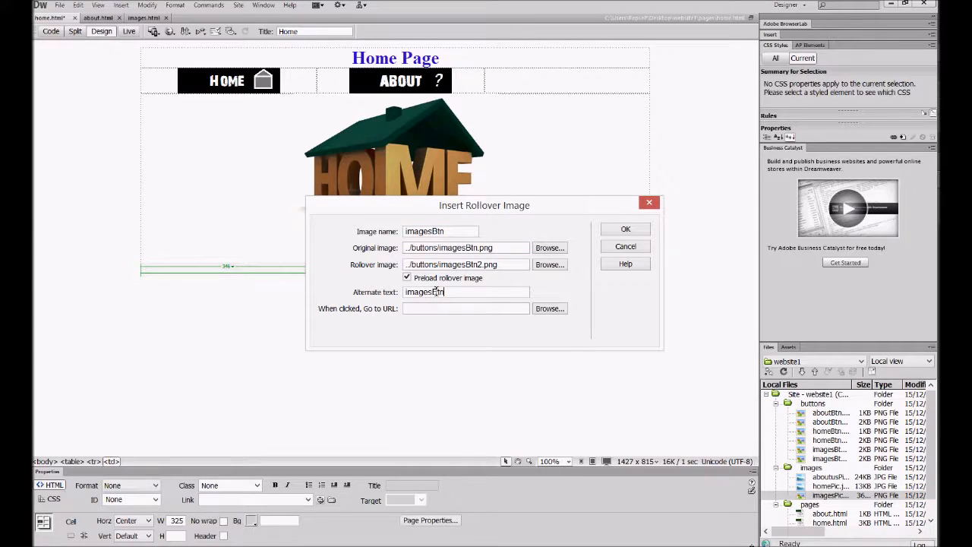
left_click(549, 308)
left_click(302, 254)
double_click(302, 254)
left_click(624, 230)
- Set the Heading 1 color to light blue in the page properties and apply it
left_click(541, 310)
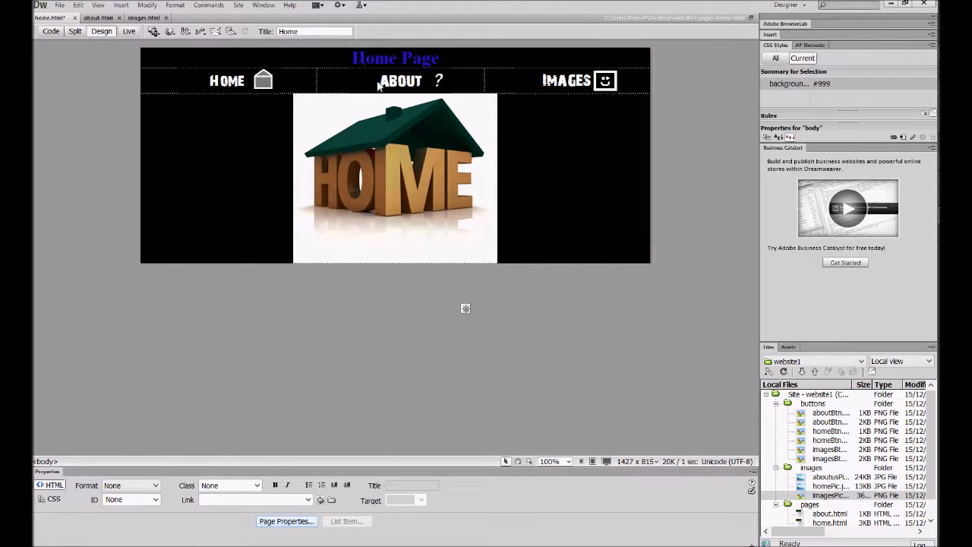
left_click(280, 521)
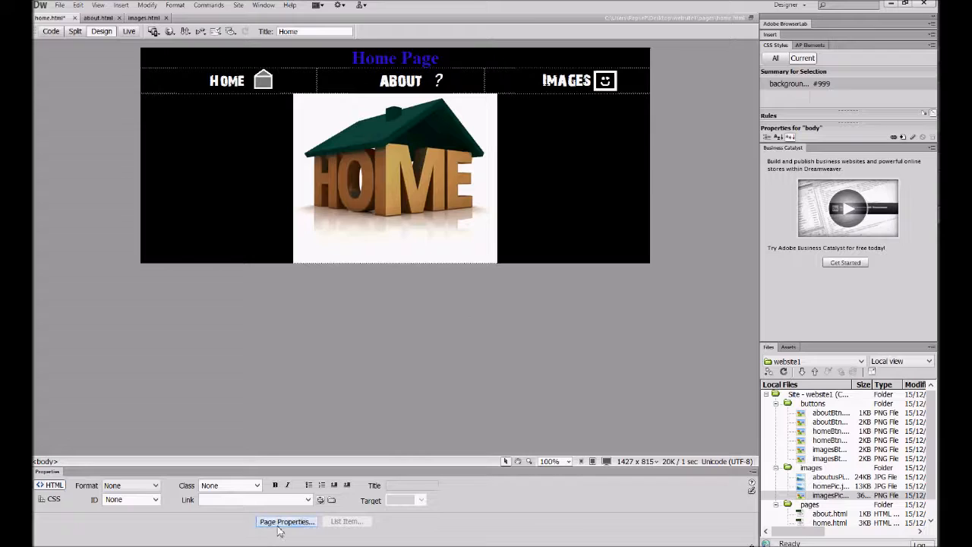
left_click(354, 219)
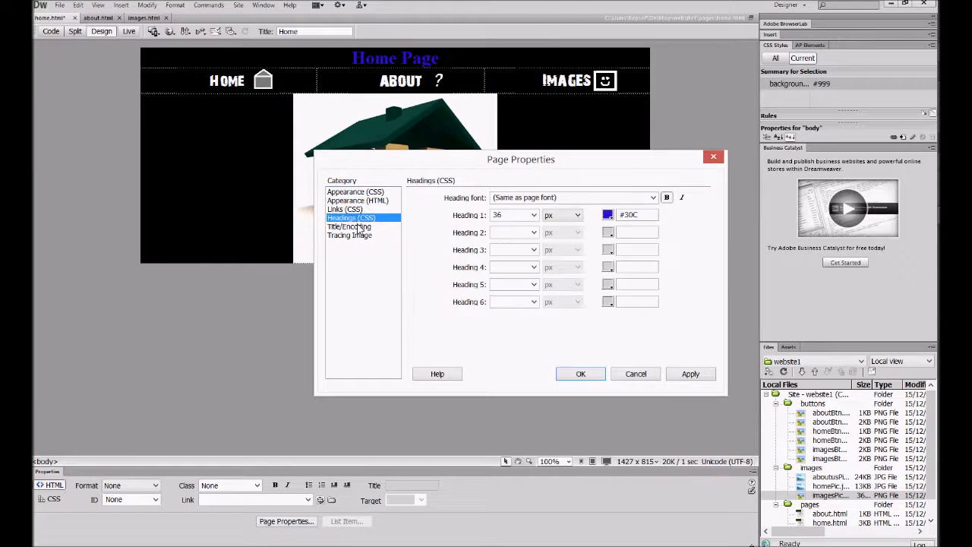
left_click(608, 215)
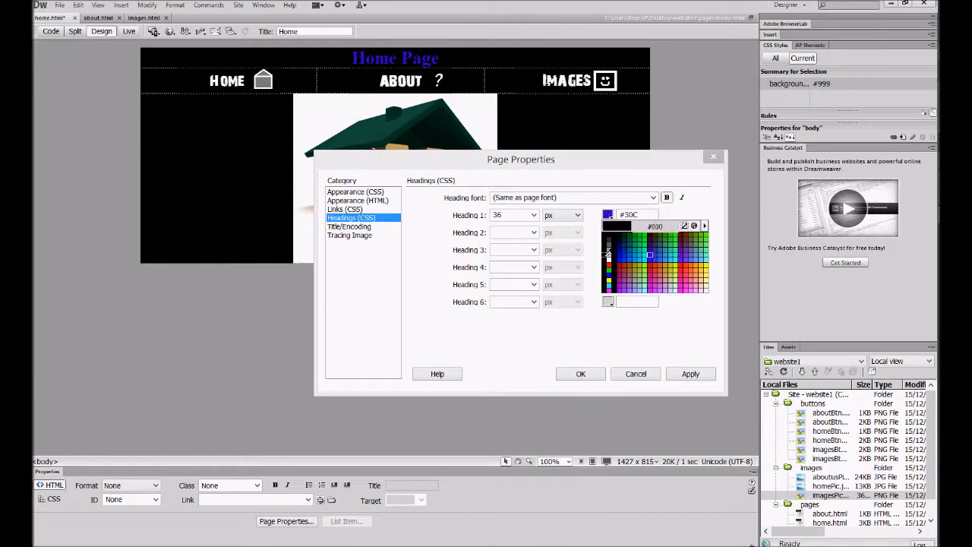
left_click(635, 286)
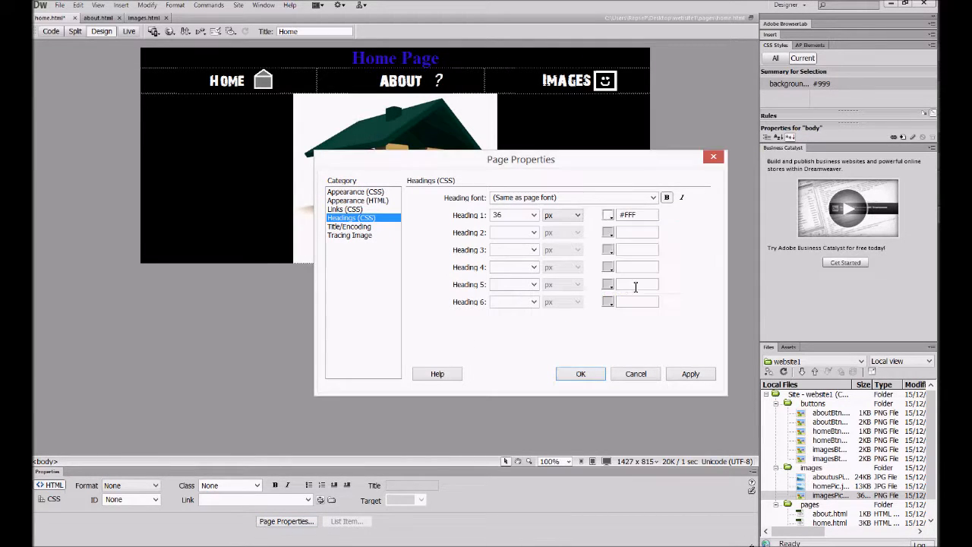
left_click(609, 217)
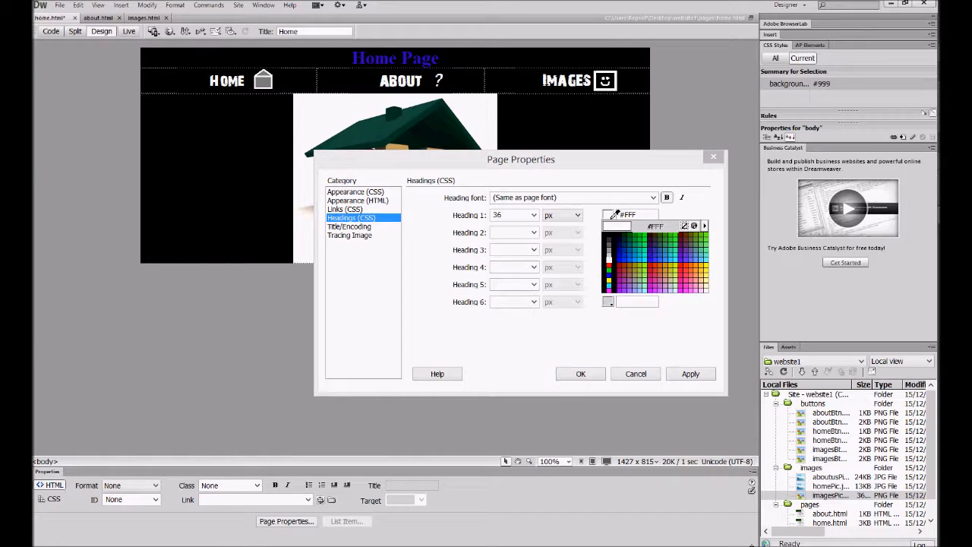
left_click(642, 259)
left_click(682, 375)
left_click(579, 374)
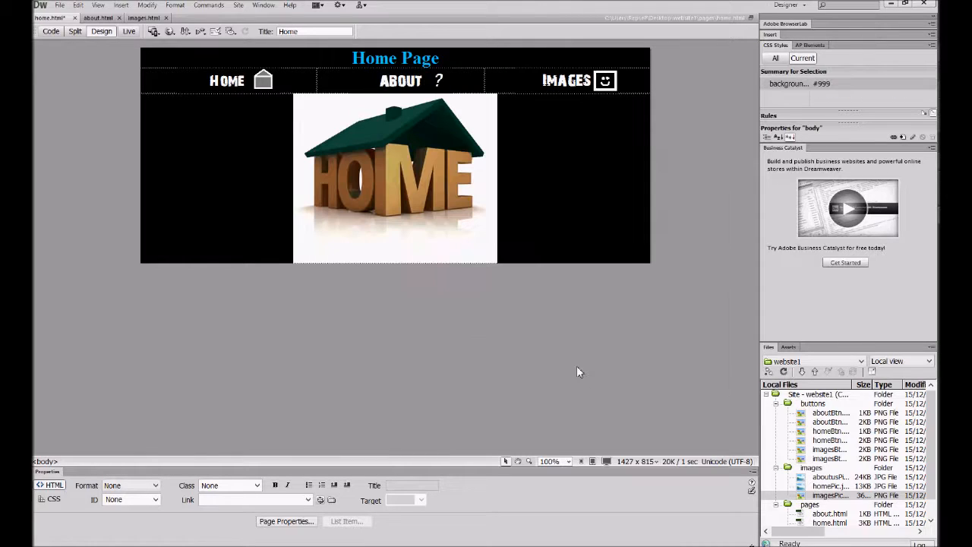
- Set the page's text color to white (#FFF) in the page properties, apply it, and save home.html
left_click(286, 522)
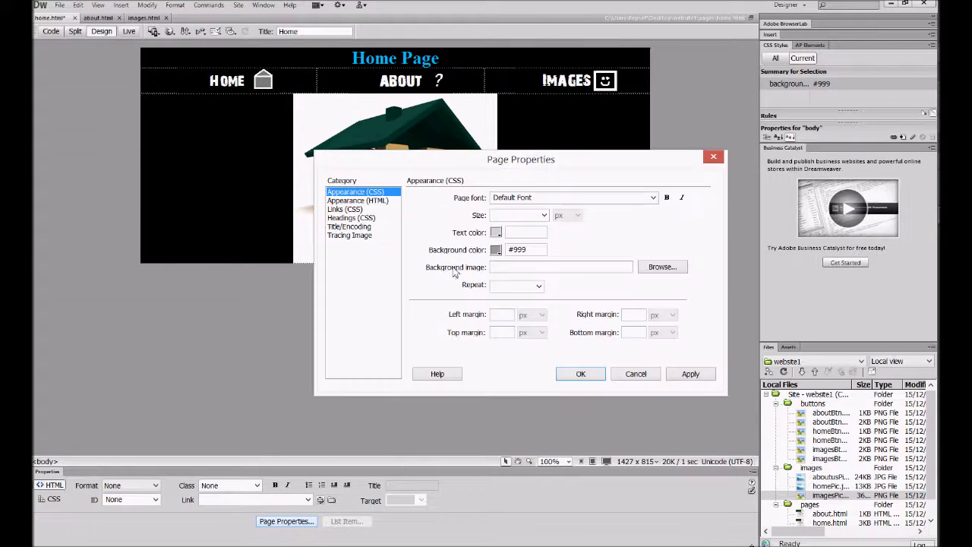
left_click(495, 233)
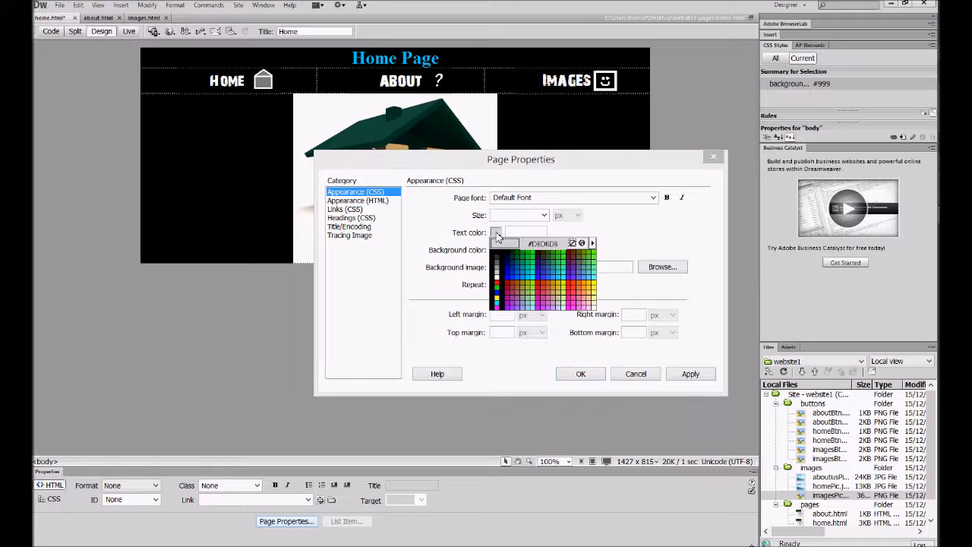
left_click(583, 312)
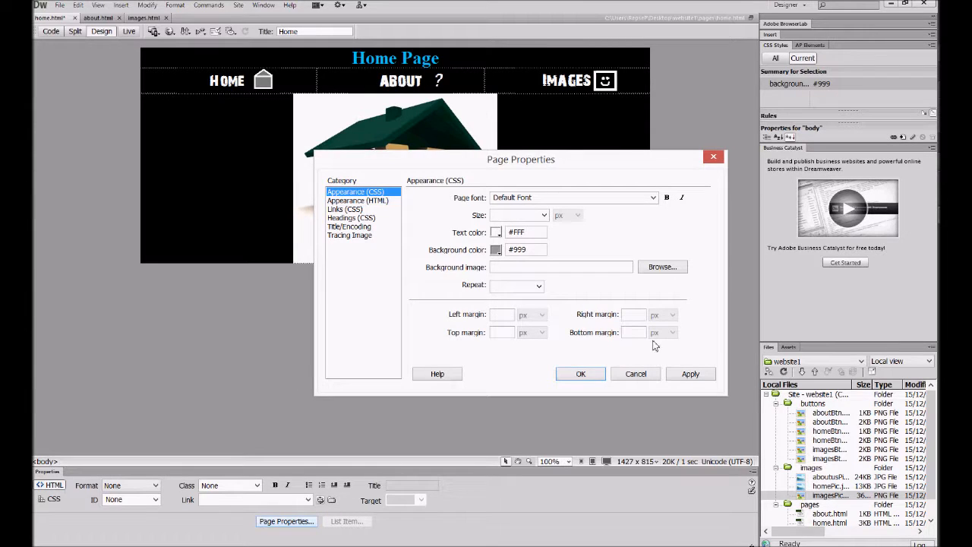
left_click(683, 375)
left_click(581, 374)
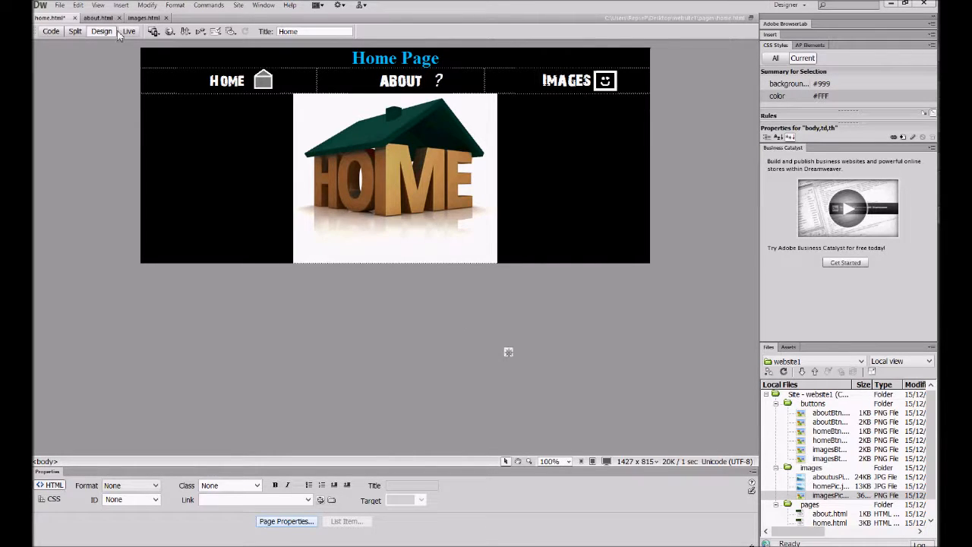
left_click(59, 5)
left_click(75, 119)
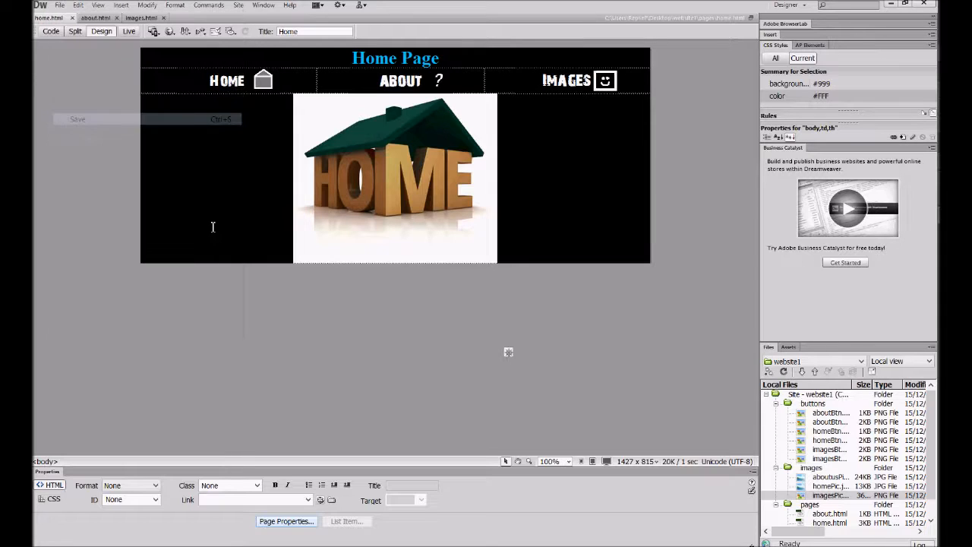
- Preview home.html in the browser, follow the About button and the Home link back, and close the browser
key("F12")
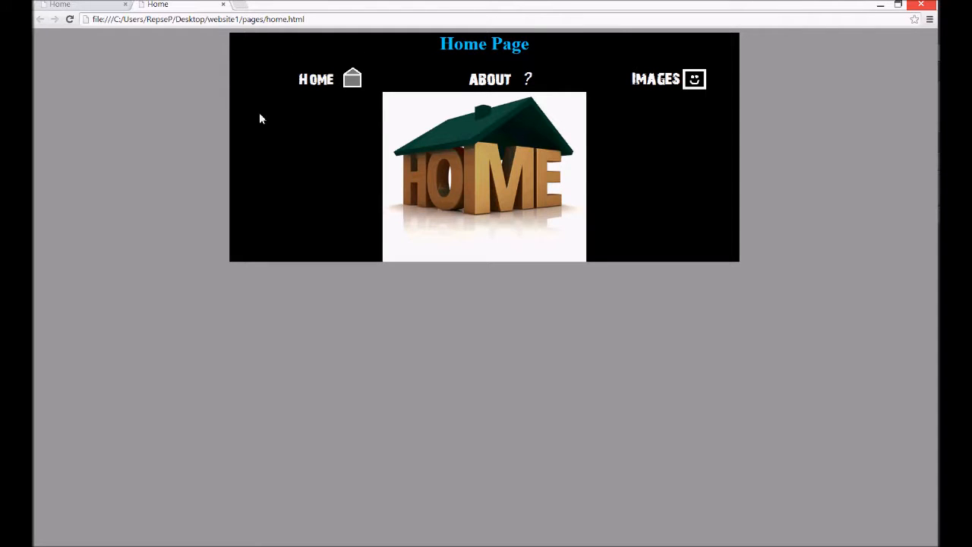
left_click(900, 5)
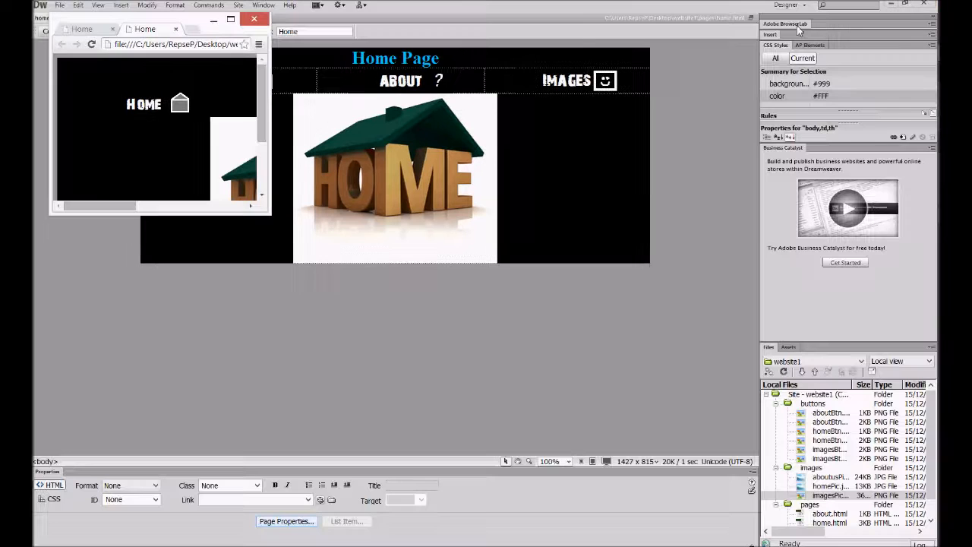
left_click_drag(268, 215, 471, 302)
left_click(575, 18)
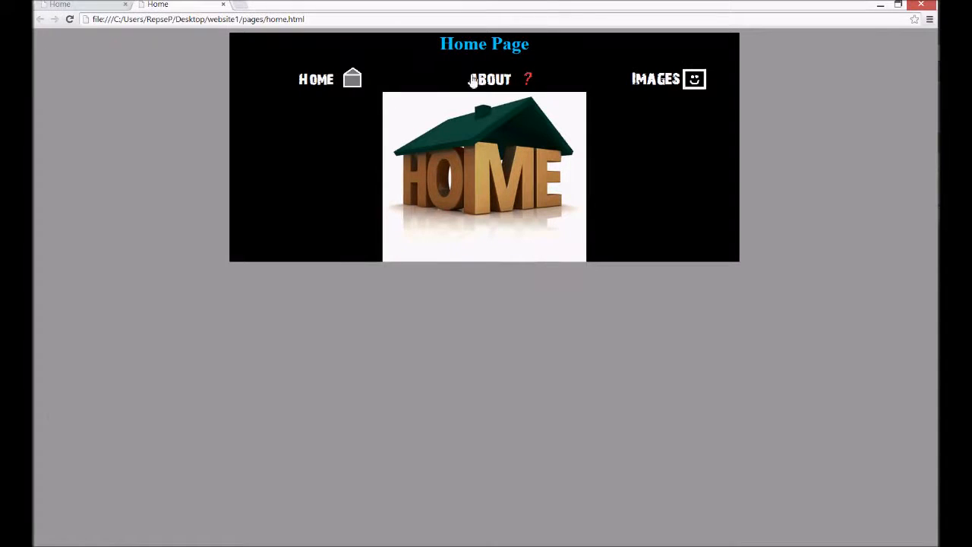
left_click(501, 80)
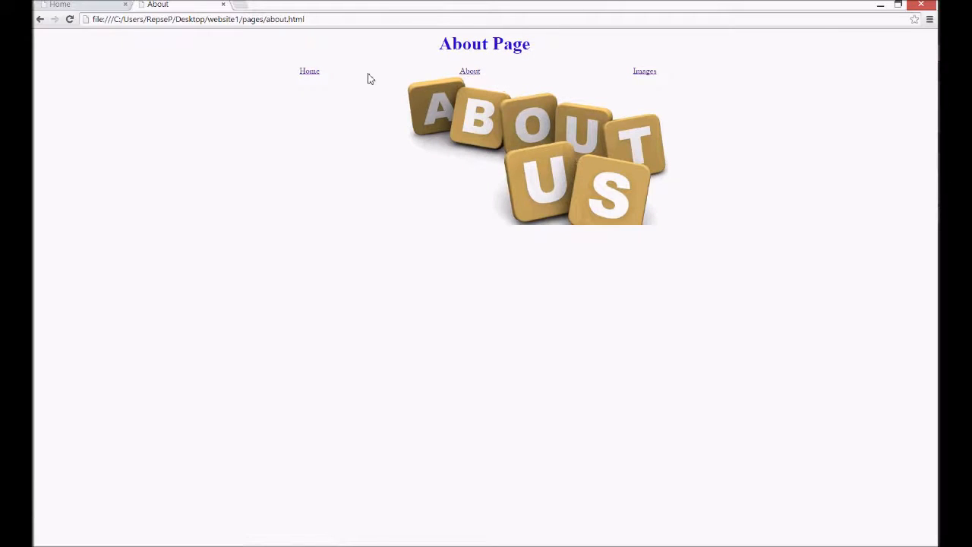
left_click(308, 72)
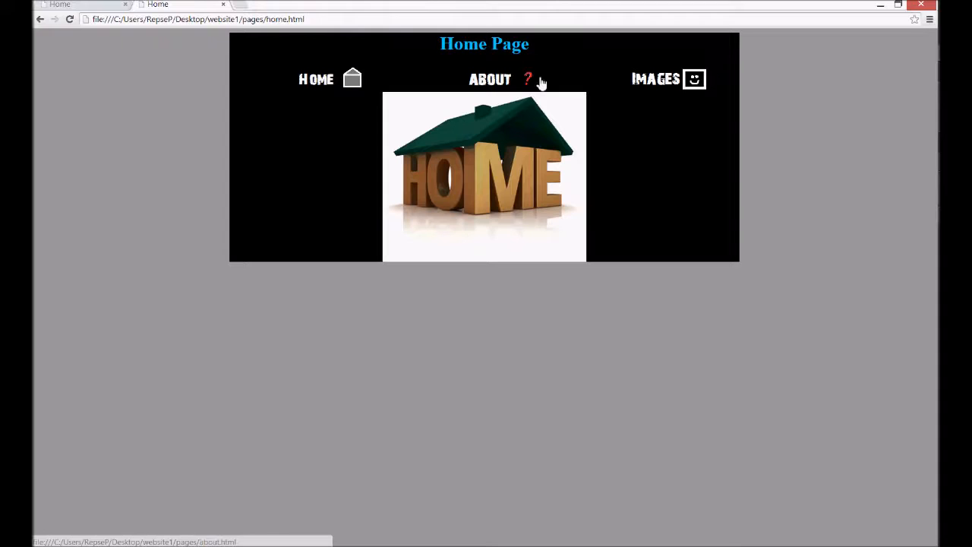
left_click(223, 5)
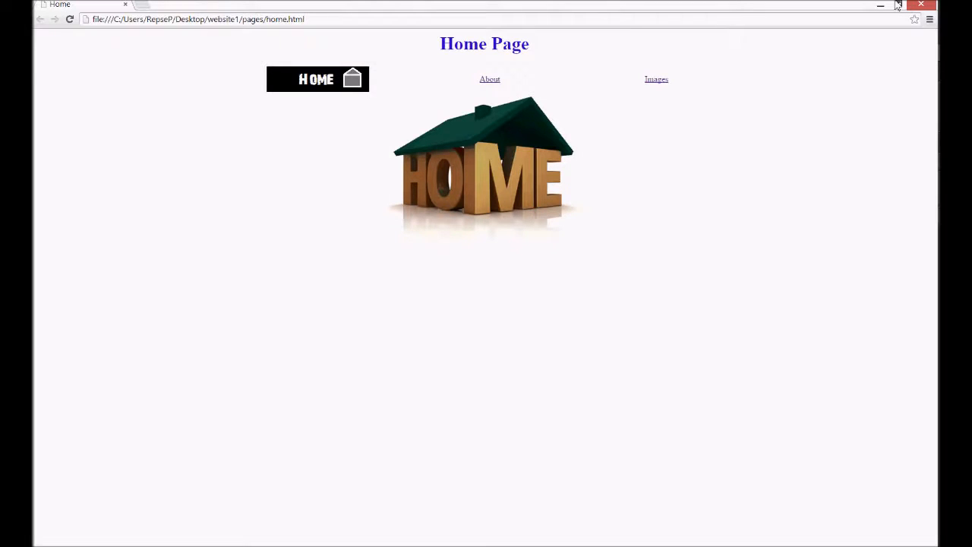
left_click(929, 5)
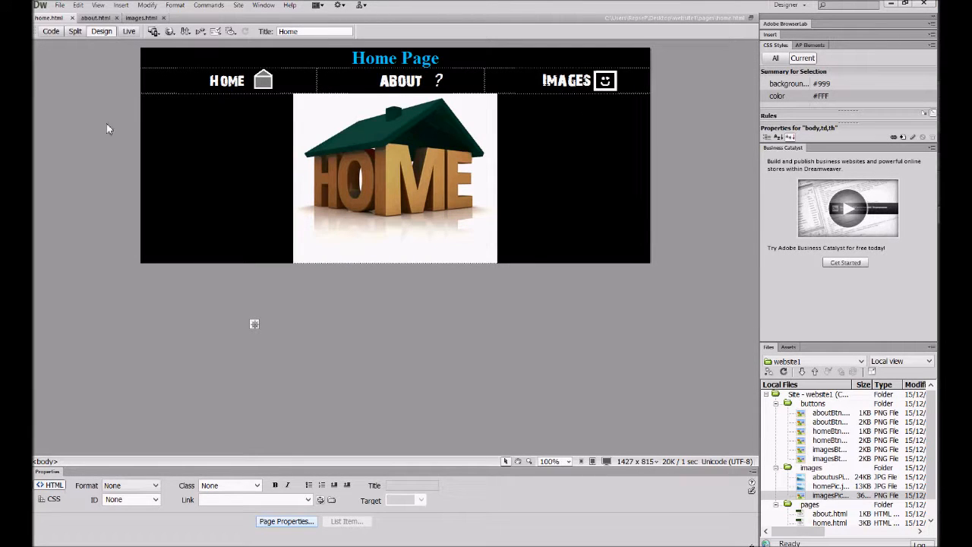
- Close about.html and images.html, switch to File Explorer, and delete both files from the website1 pages folder
left_click(116, 17)
left_click(119, 17)
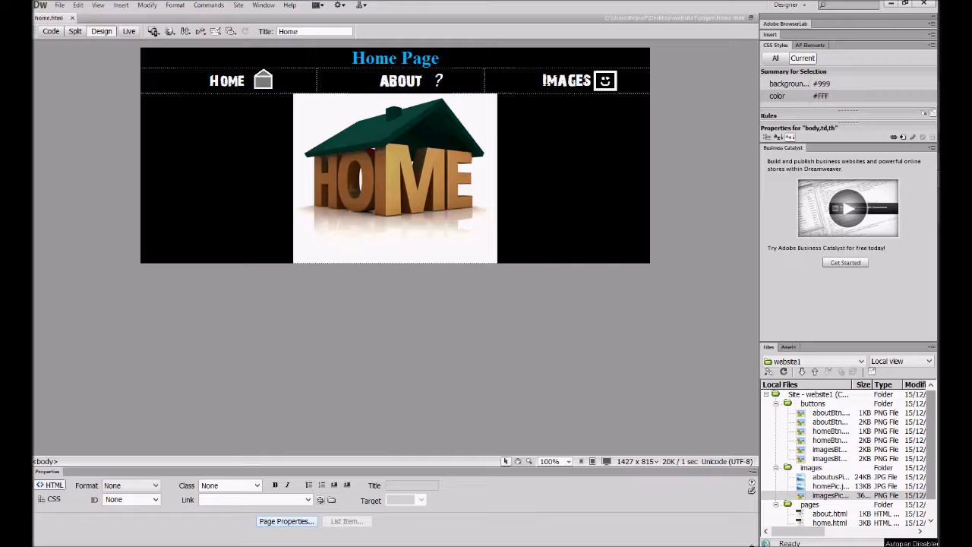
key("alt+Tab")
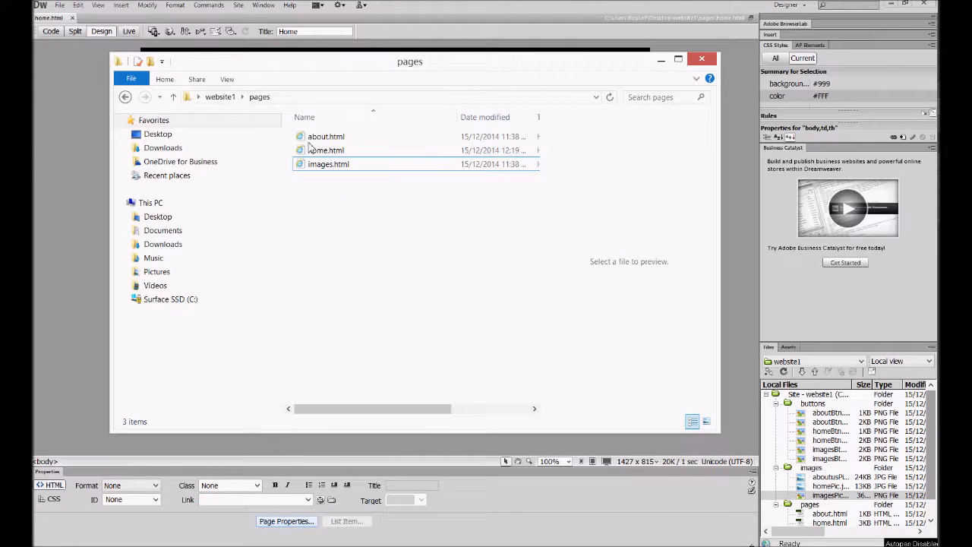
left_click(343, 169)
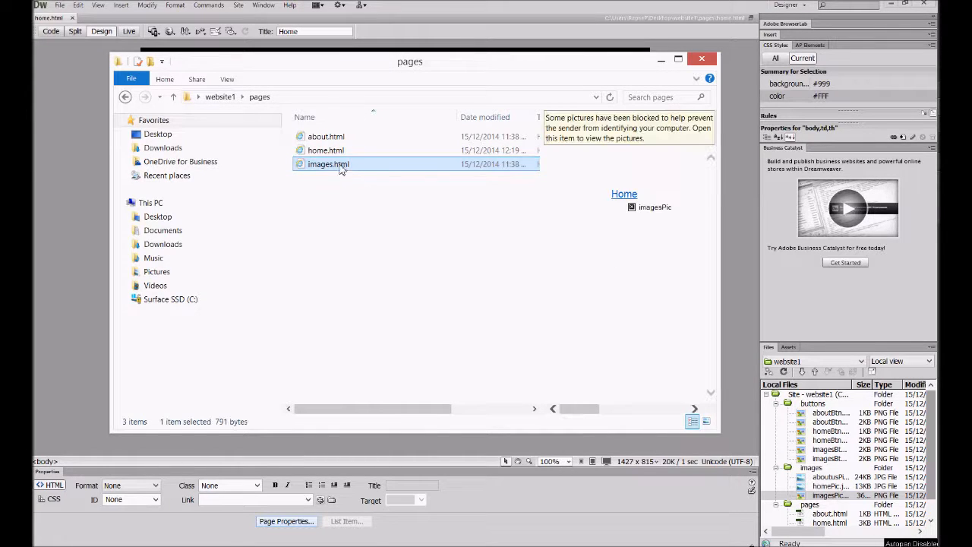
key("Delete")
left_click(338, 140)
key("Delete")
- Make two copies of home.html in the pages folder
left_click(362, 141)
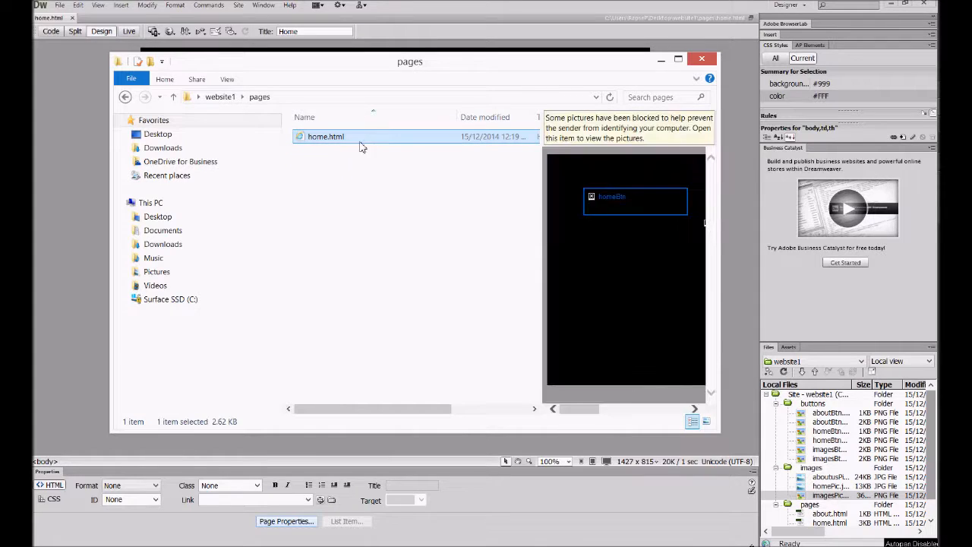
key("ctrl+c")
key("ctrl+v")
key("ctrl+v")
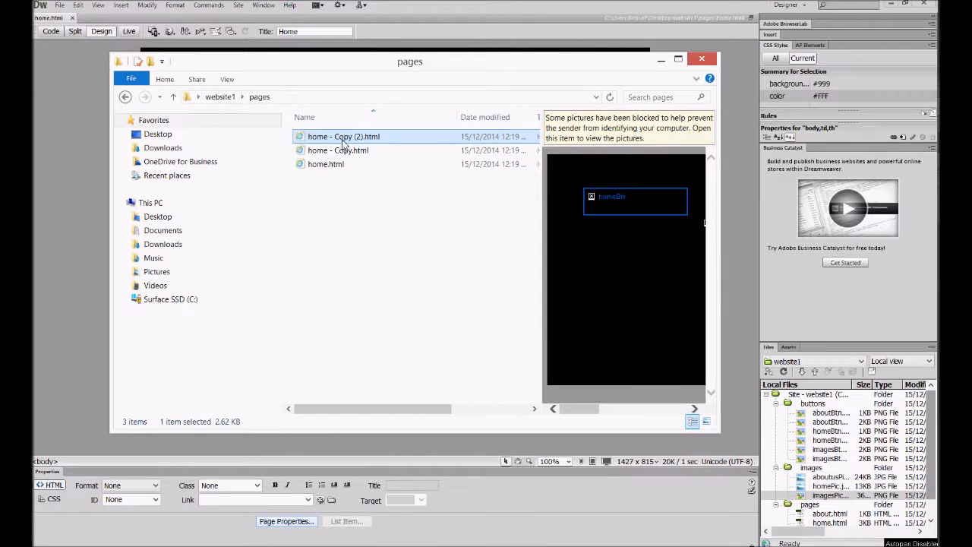
- Rename the two copies of home.html as about.html and images.html
left_click(351, 141)
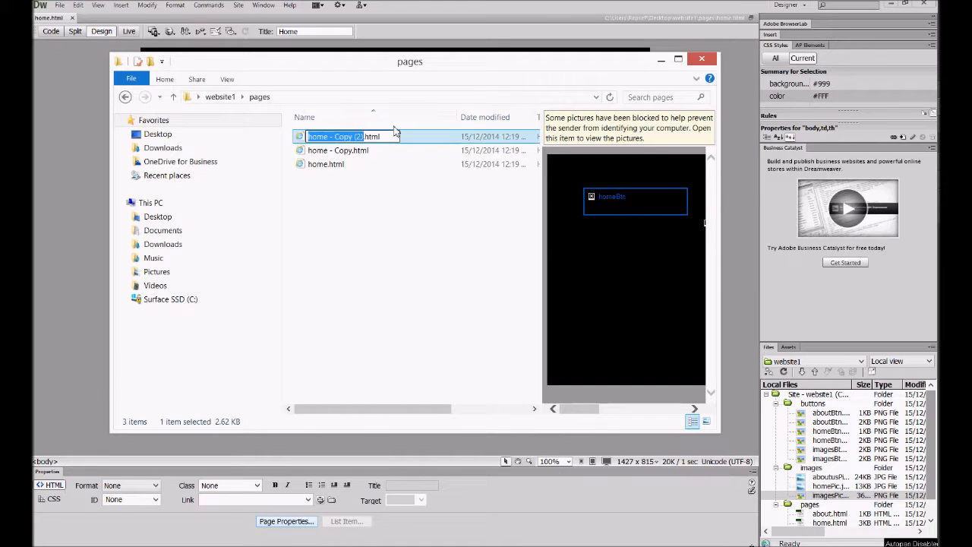
type("about")
left_click(338, 150)
left_click(355, 156)
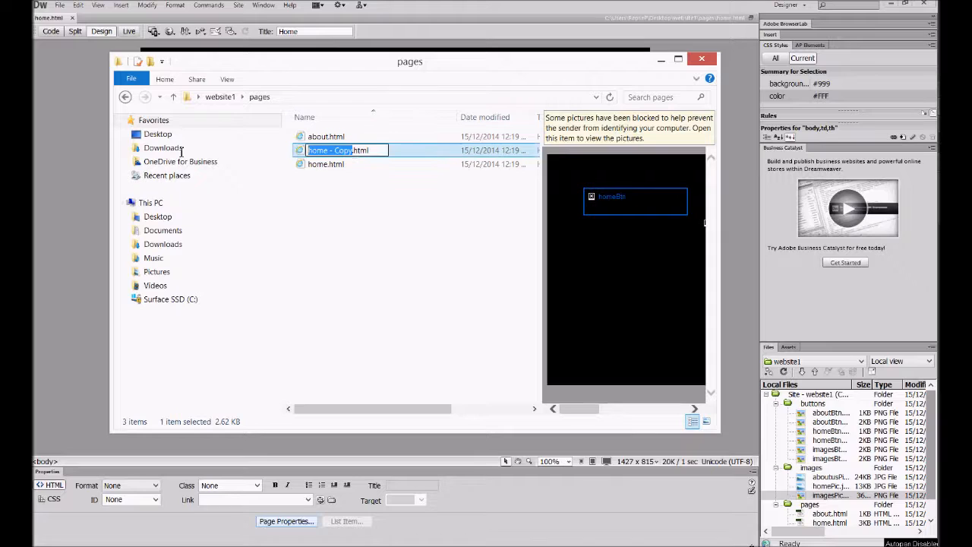
type("images")
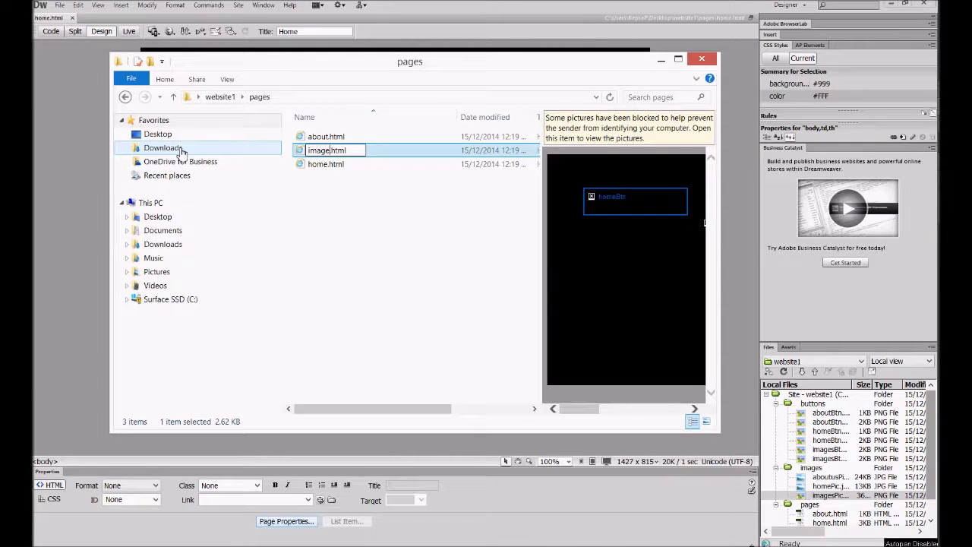
key("Return")
- Open the new about.html and images.html from the pages folder in Dreamweaver
left_click(315, 137)
left_click(332, 169, "ctrl")
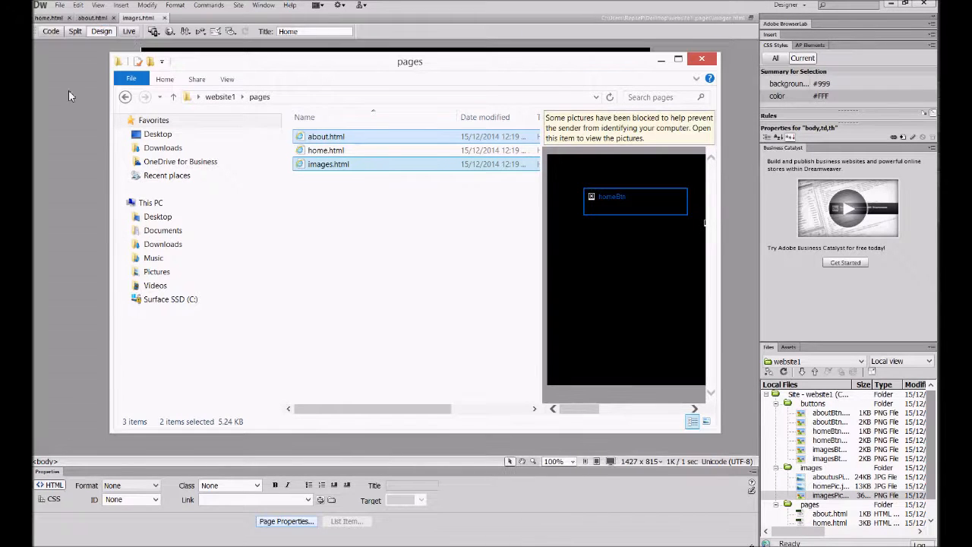
left_click(68, 89)
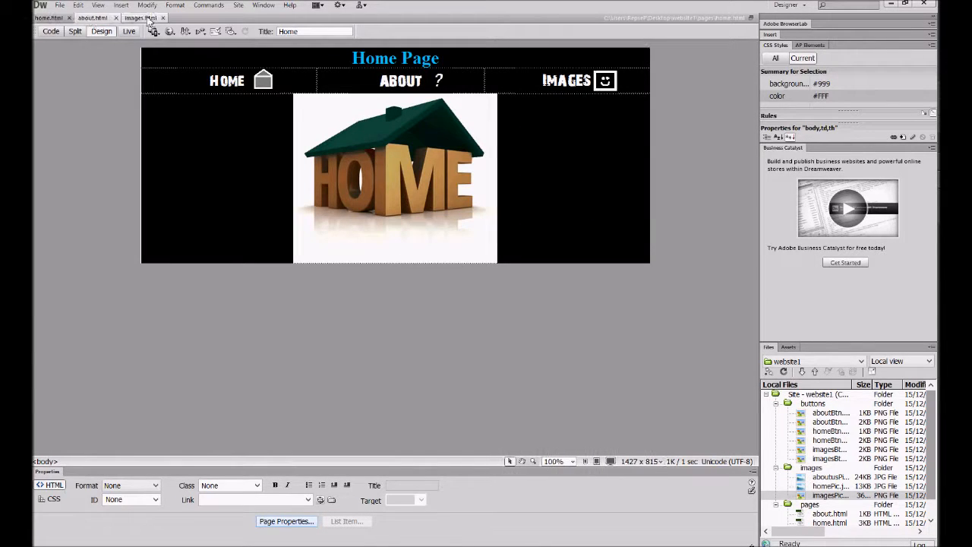
- Change the heading on images.html to "Images Page" and the heading on about.html to "About Page"
left_click_drag(397, 58, 266, 59)
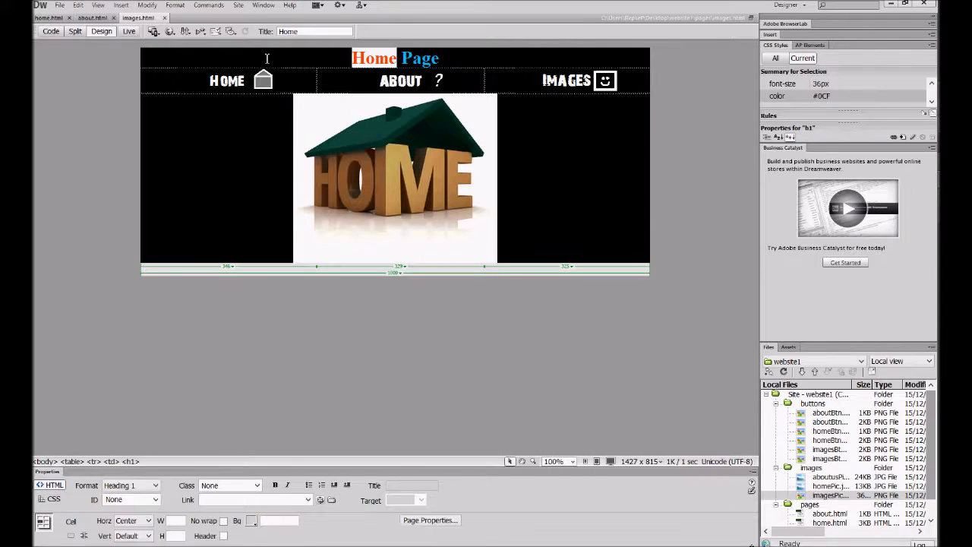
type("Images")
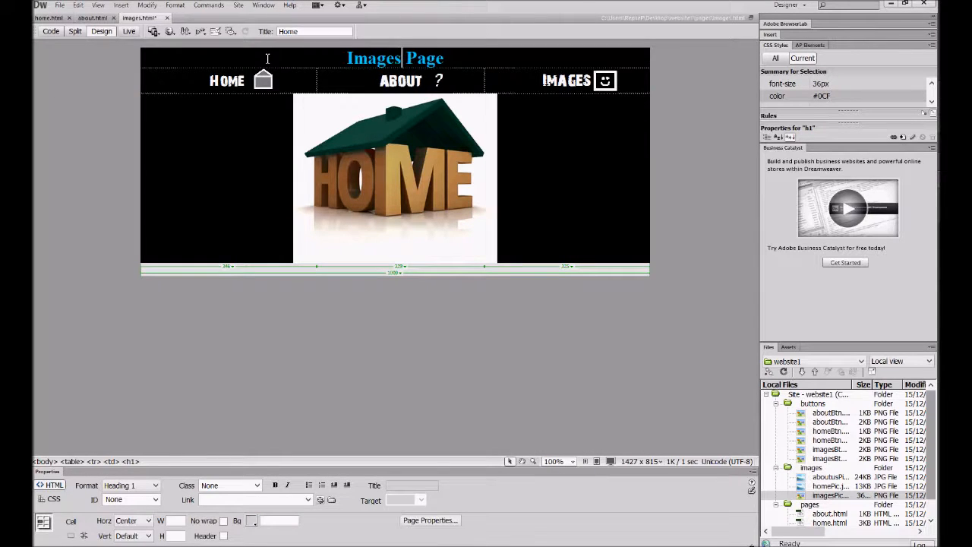
left_click(92, 18)
left_click(389, 58)
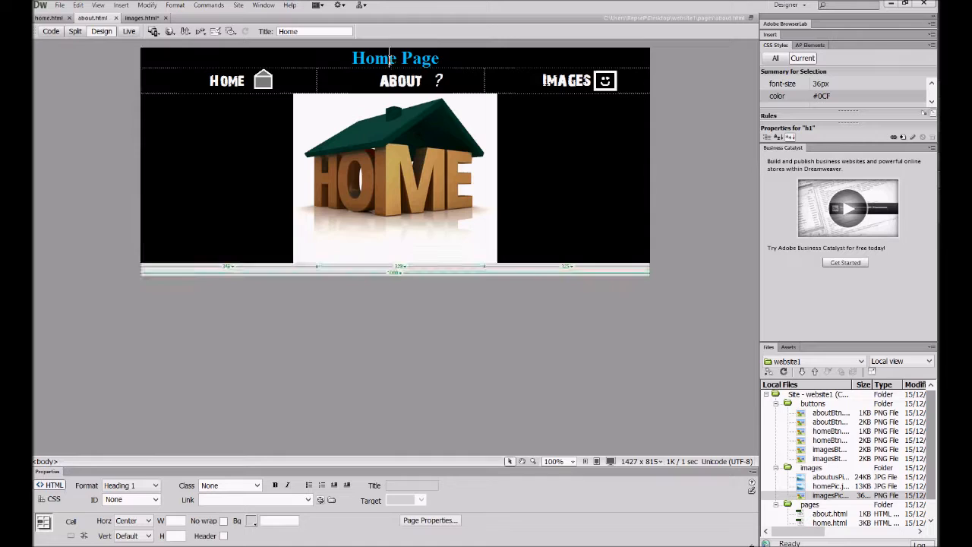
double_click(387, 58)
type("About")
- Set the document title of about.html to About and that of images.html to Images
double_click(314, 31)
type("Ab")
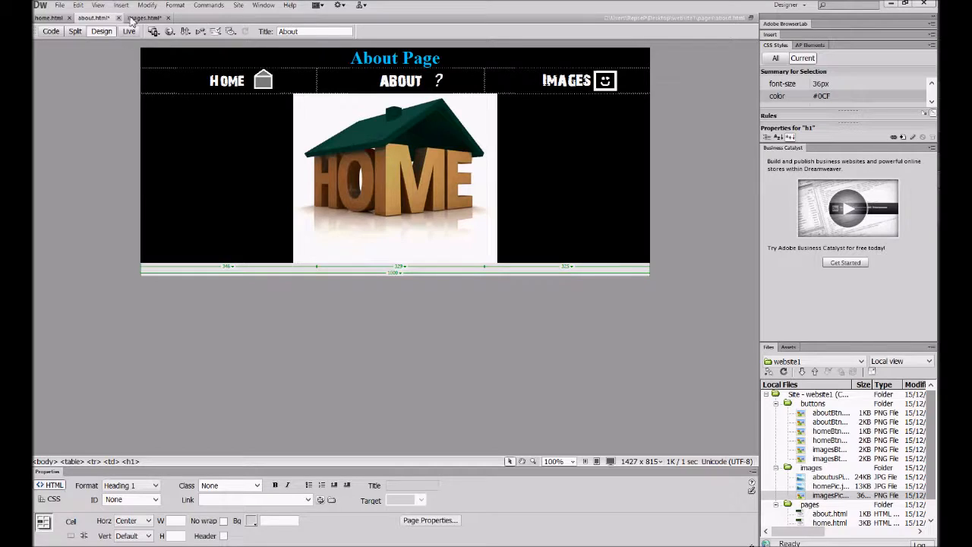
left_click(132, 18)
double_click(311, 31)
type("im")
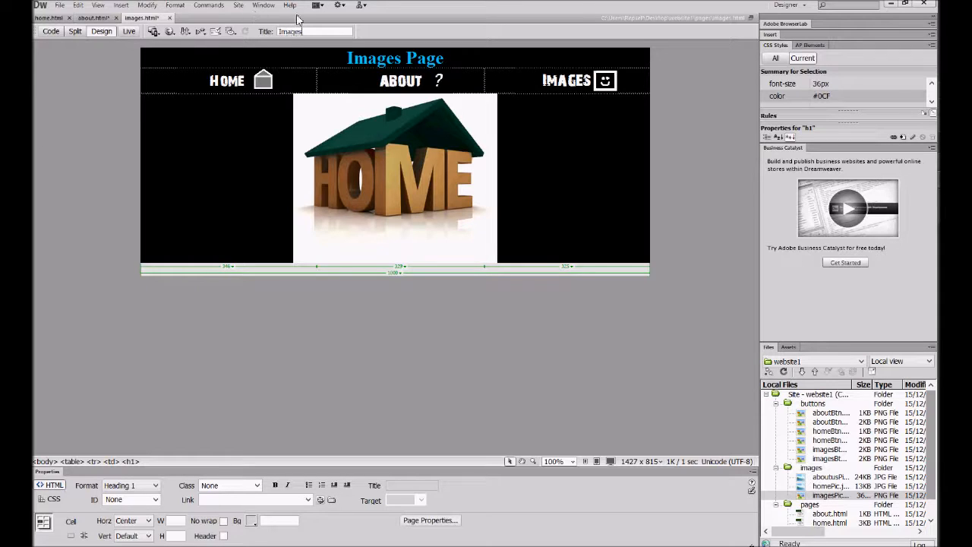
- Replace the home picture on about.html with aboutusPic.jpg, using aboutImage as its alternate text
left_click(91, 18)
left_click(450, 151)
key("Delete")
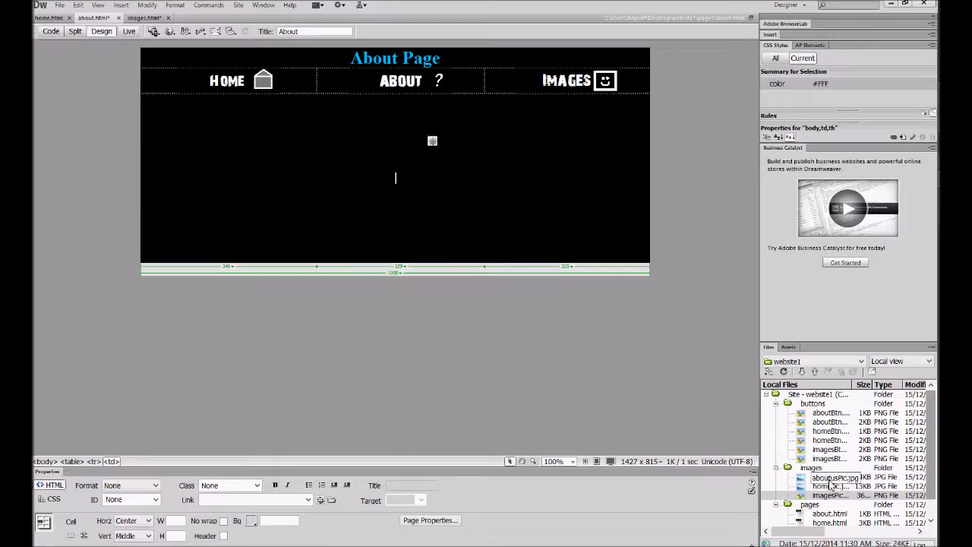
left_click_drag(831, 481, 539, 247)
type("aboutImage")
key("Return")
- Replace the home picture on images.html with the imagesPic PNG, using imagesImage as alternate text, and save all open pages
left_click(145, 18)
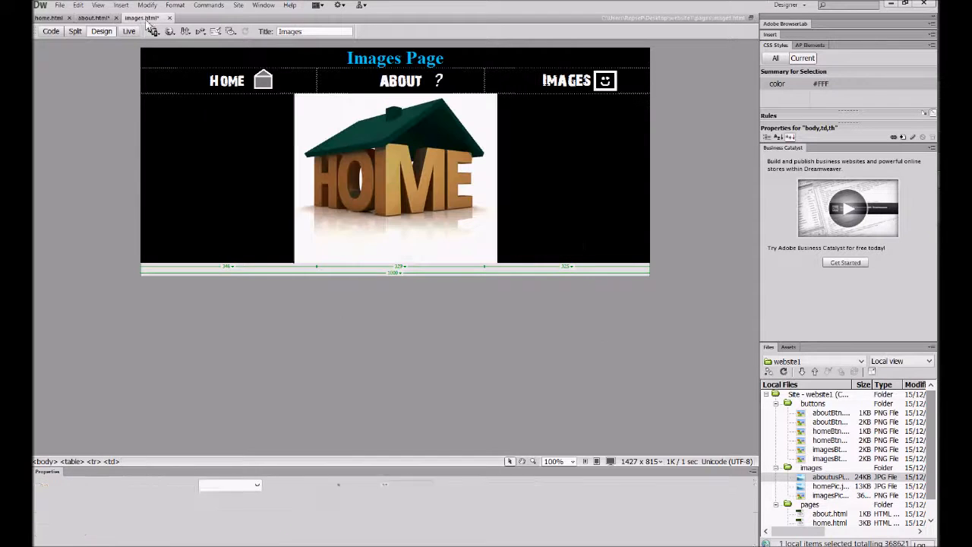
left_click(457, 177)
key("Delete")
left_click_drag(830, 494, 515, 230)
type("imagesImage")
key("Return")
left_click(465, 313)
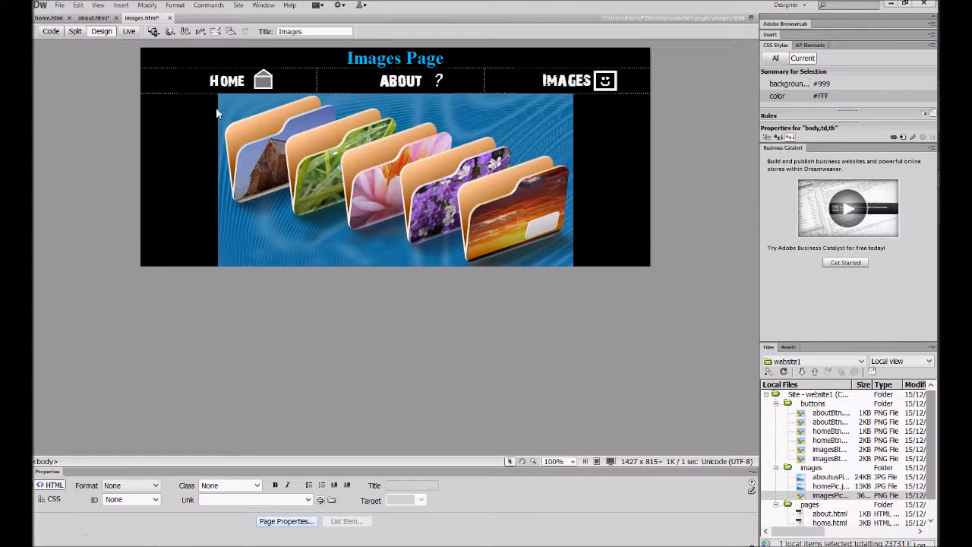
left_click(59, 6)
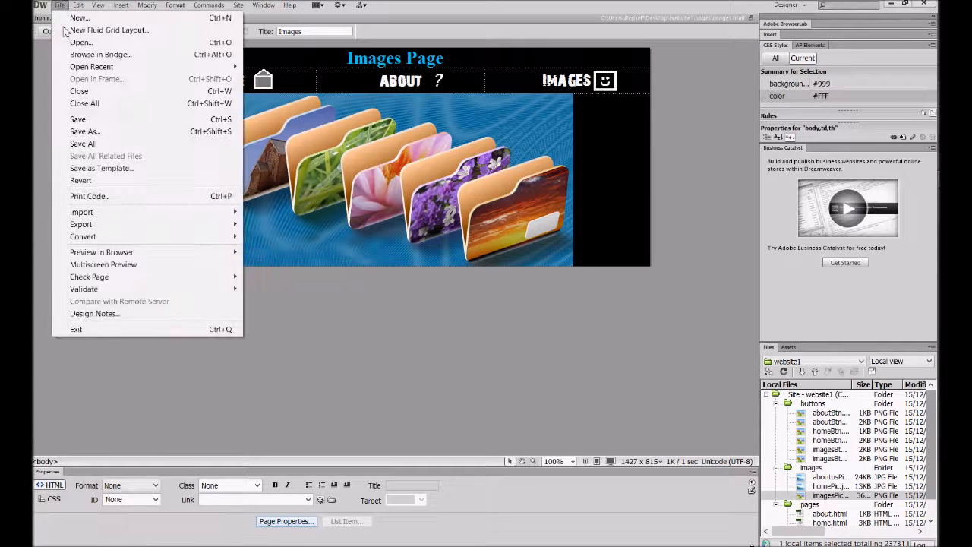
left_click(99, 143)
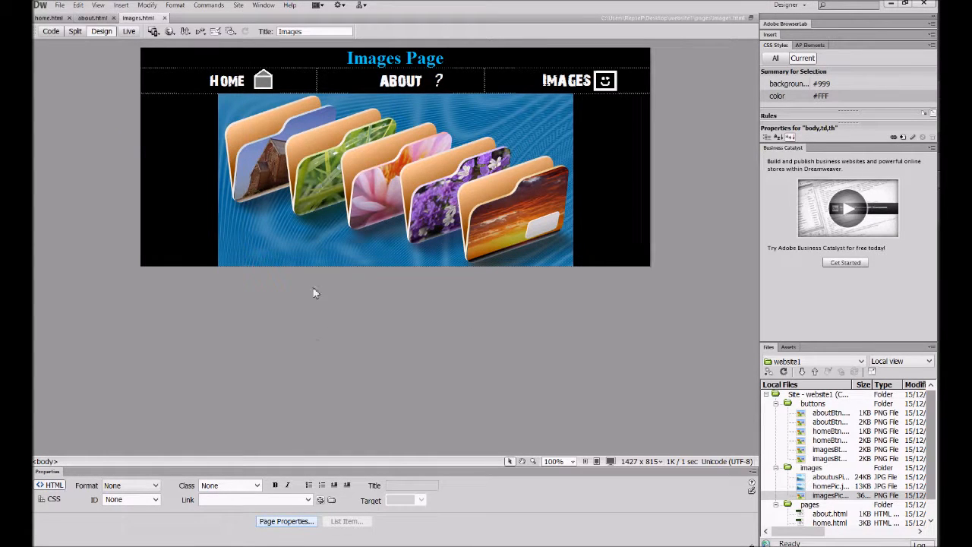
- Check about.html, preview images.html in the browser, and follow its About button
left_click(105, 18)
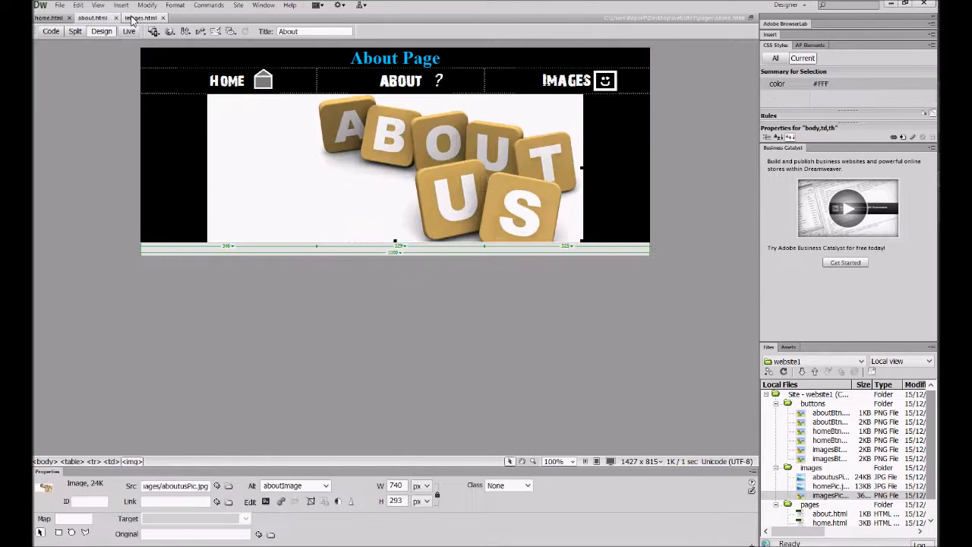
left_click(134, 18)
key("F12")
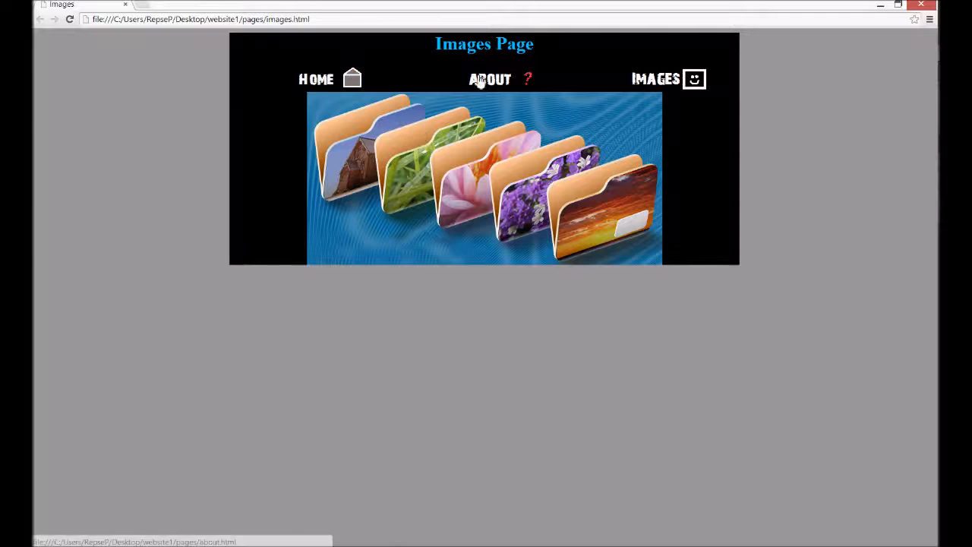
left_click(525, 80)
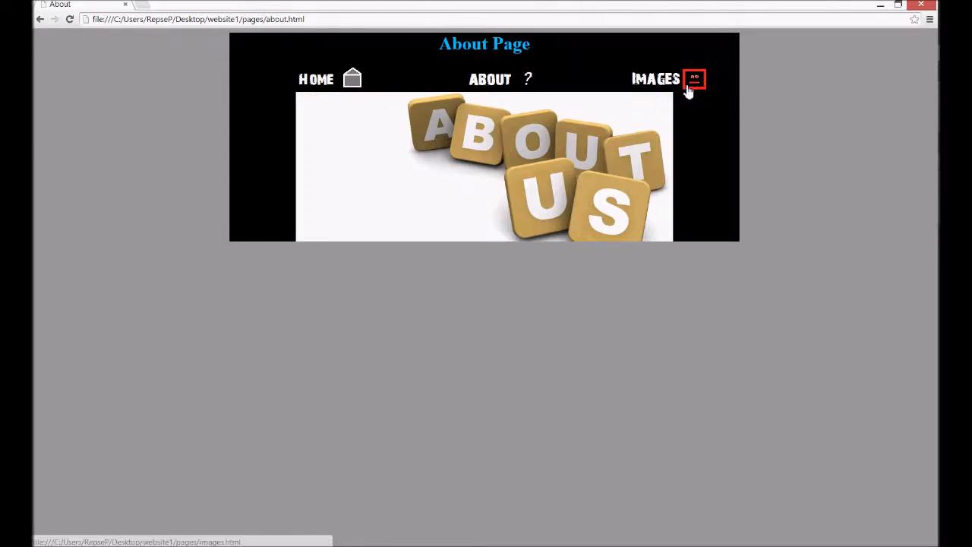
- Test the Home, About and Images buttons in the browser by following their links between the pages
left_click(348, 79)
left_click(502, 80)
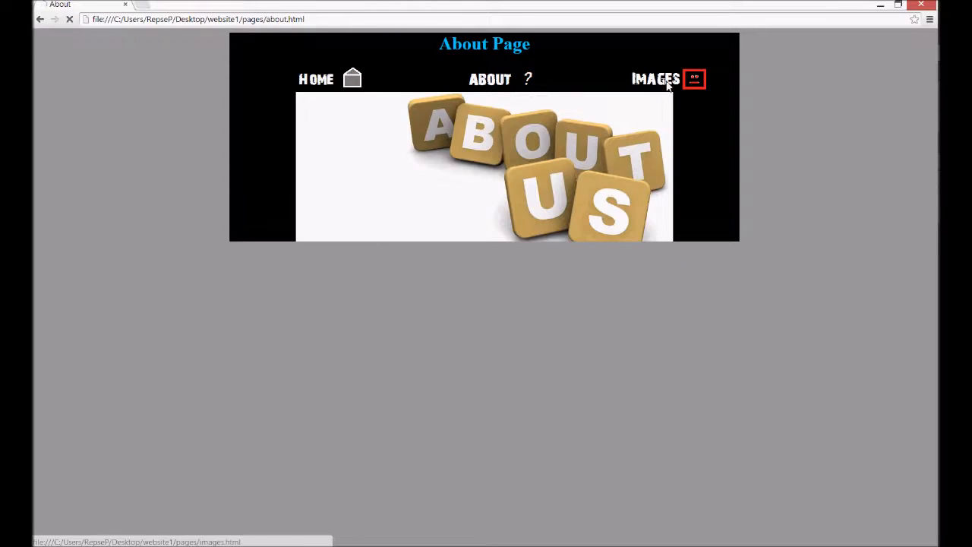
left_click(694, 78)
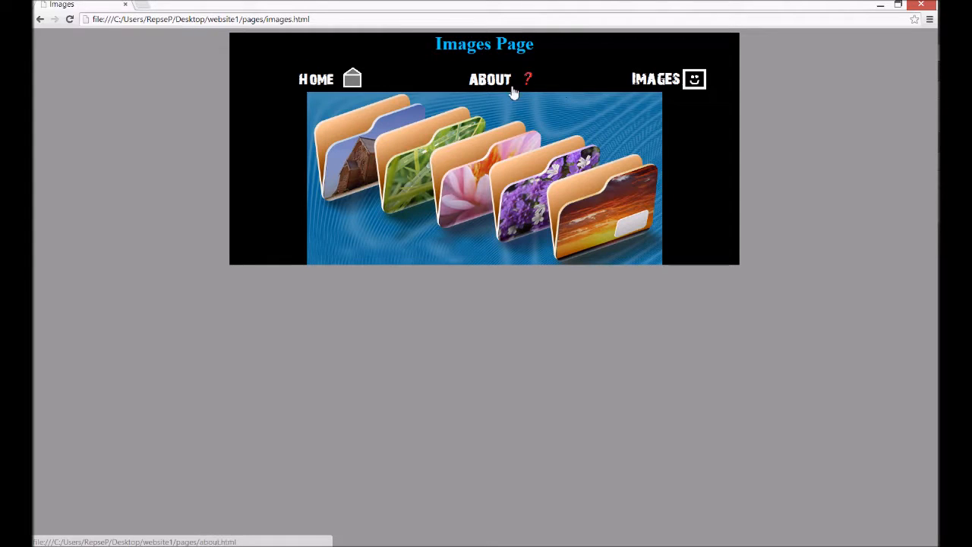
left_click(338, 79)
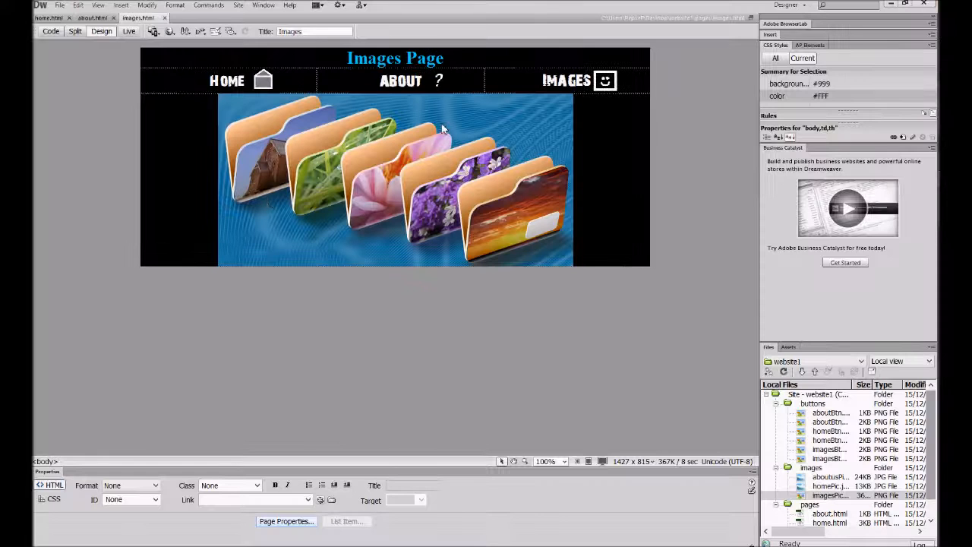
- Add an empty paragraph below the home picture on home.html and check its markup in the page code
left_click(47, 18)
left_click(544, 250)
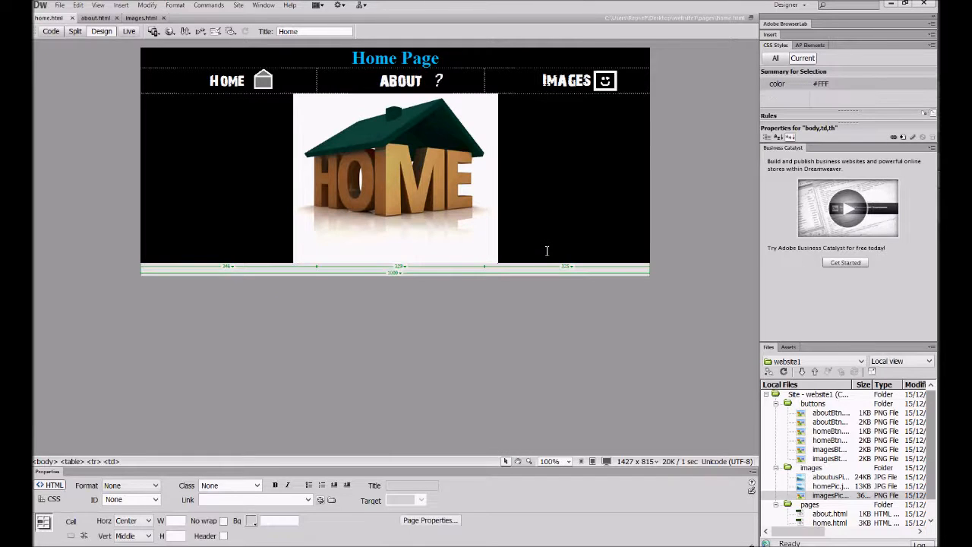
key("Return")
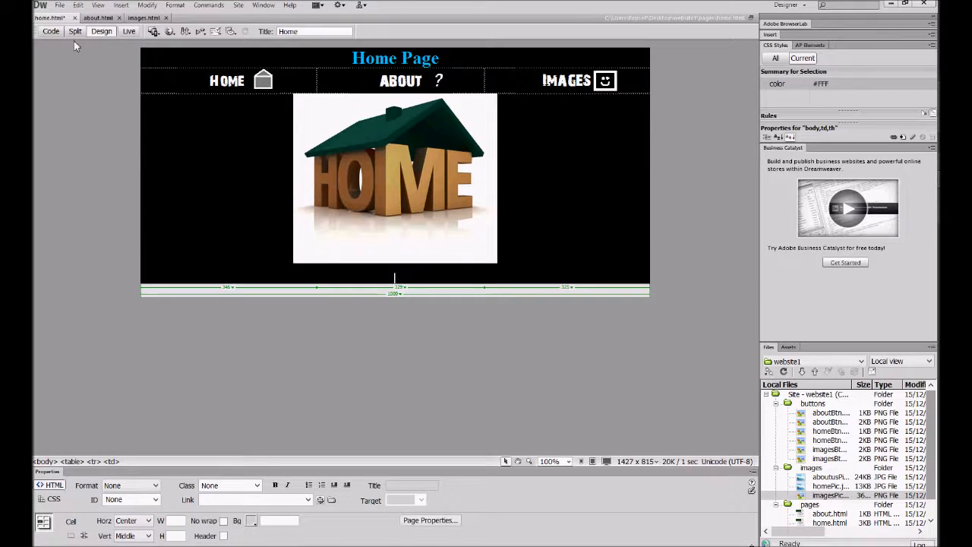
left_click(51, 31)
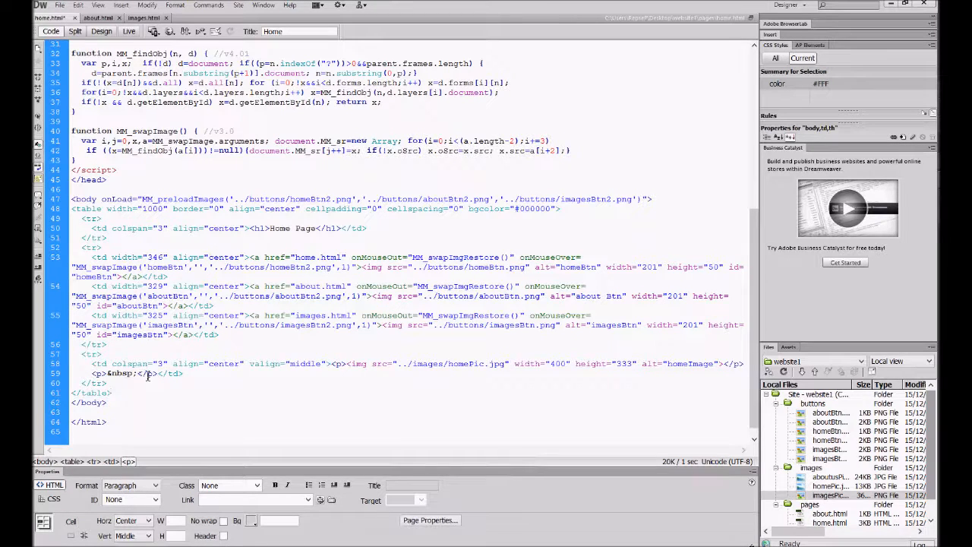
left_click(101, 31)
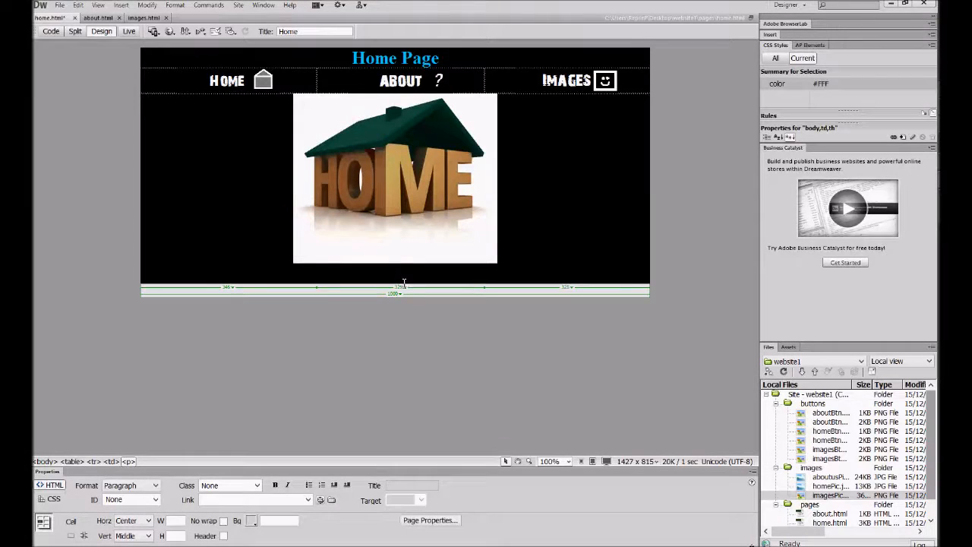
key("Return")
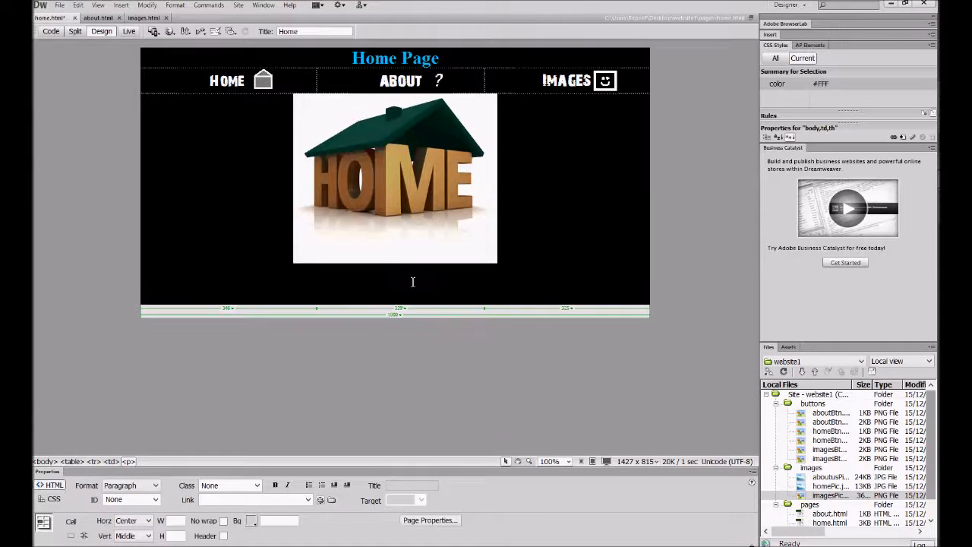
- Add an empty paragraph below the picture on both about.html and images.html
left_click(97, 17)
left_click(634, 227)
key("Return")
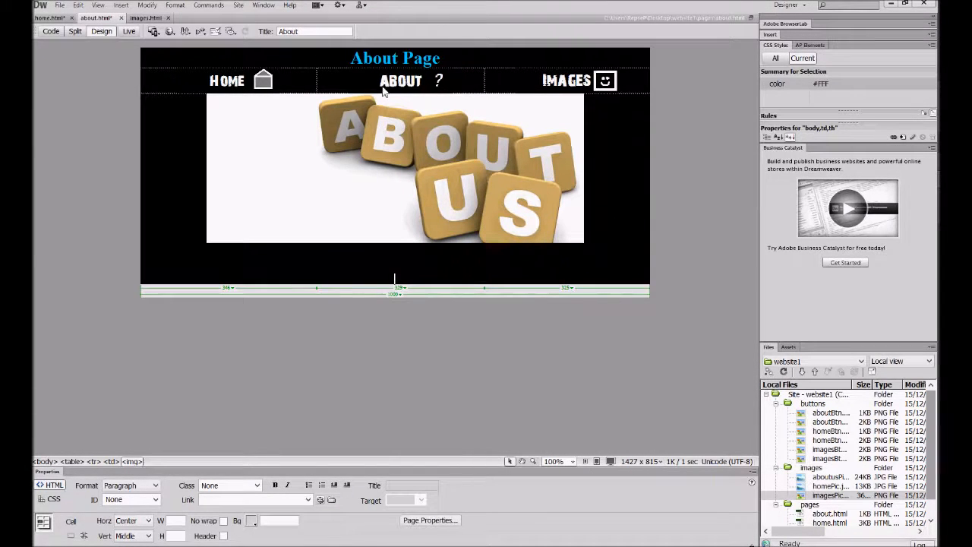
left_click(145, 18)
left_click(597, 211)
key("Return")
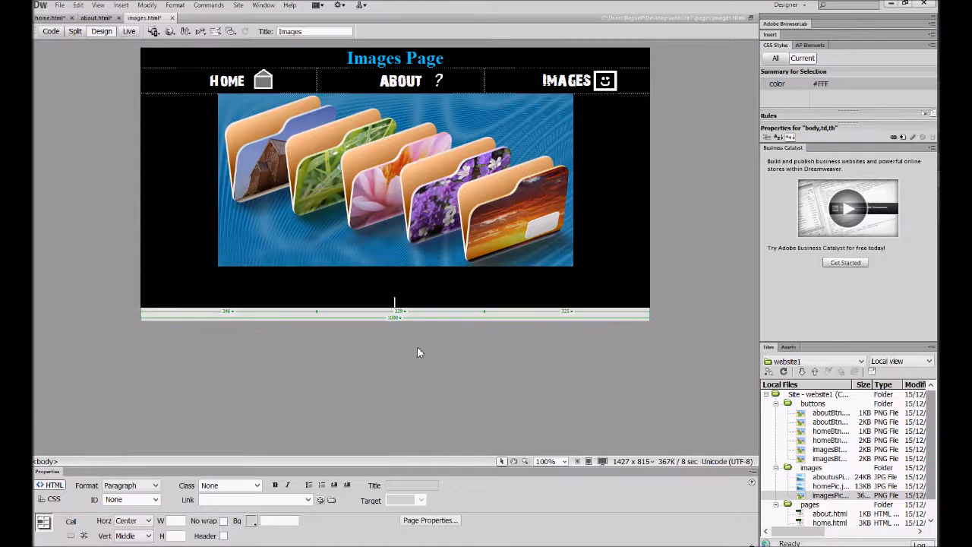
- Save all open pages and preview images.html in the browser
left_click(59, 5)
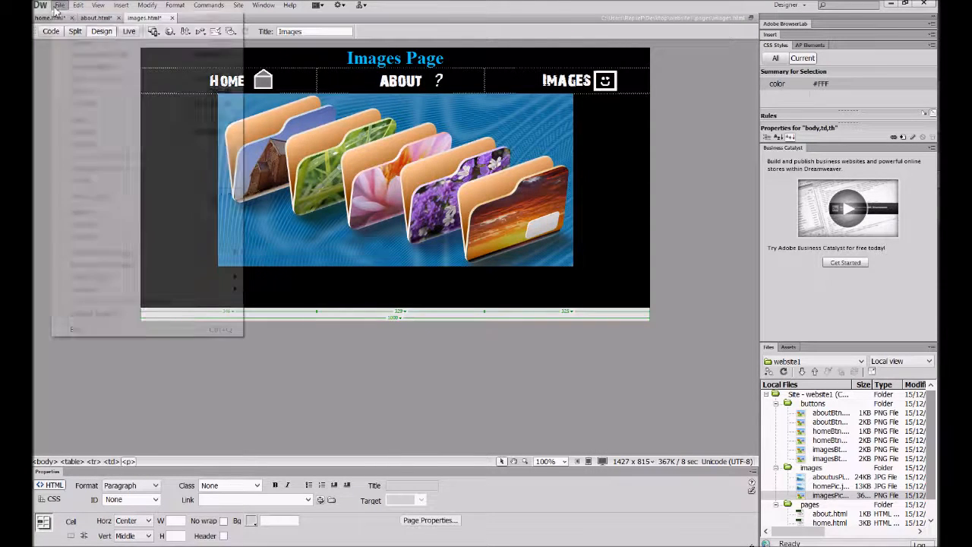
left_click(111, 146)
key("F12")
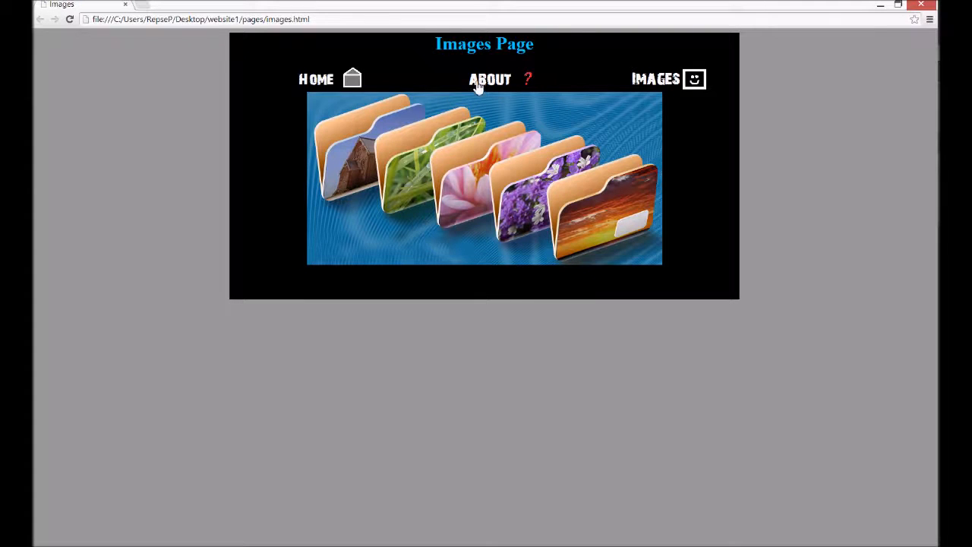
- Check the added spacing on the About, Home and Images pages by following their navigation buttons in the browser
left_click(482, 82)
left_click(637, 82)
left_click(523, 80)
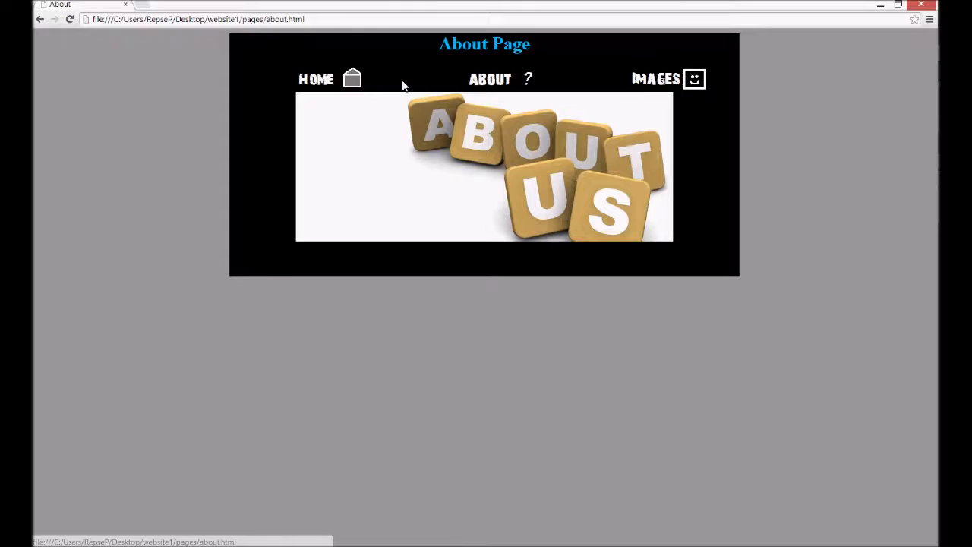
left_click(328, 85)
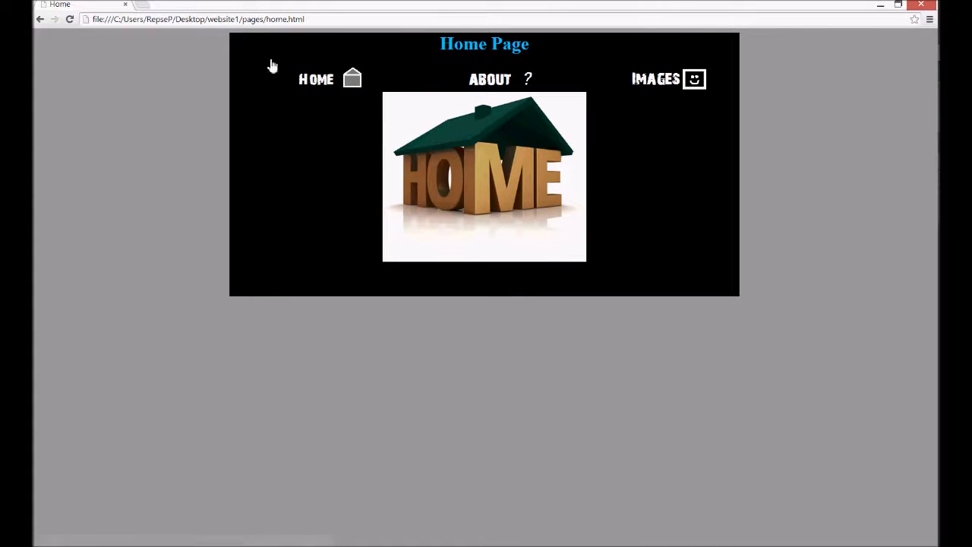
left_click(532, 82)
left_click(661, 85)
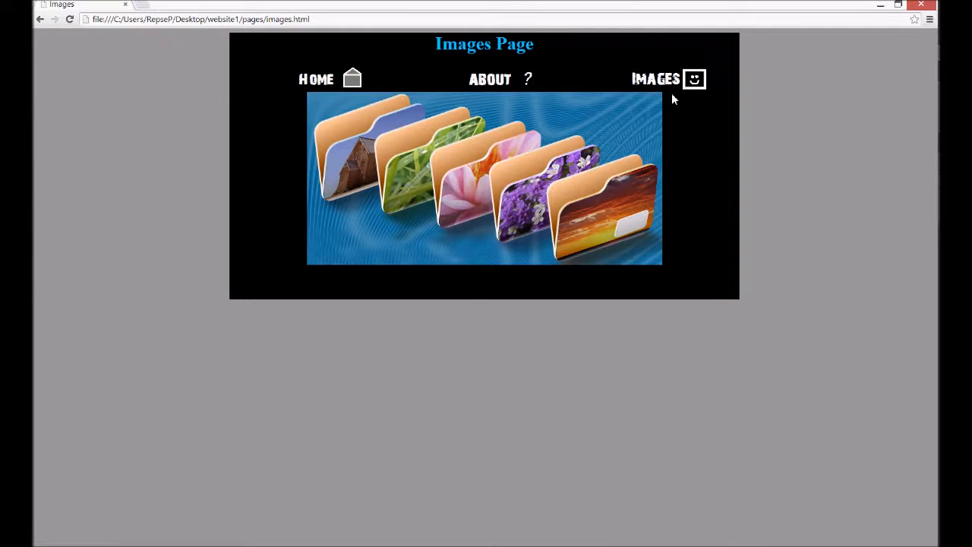